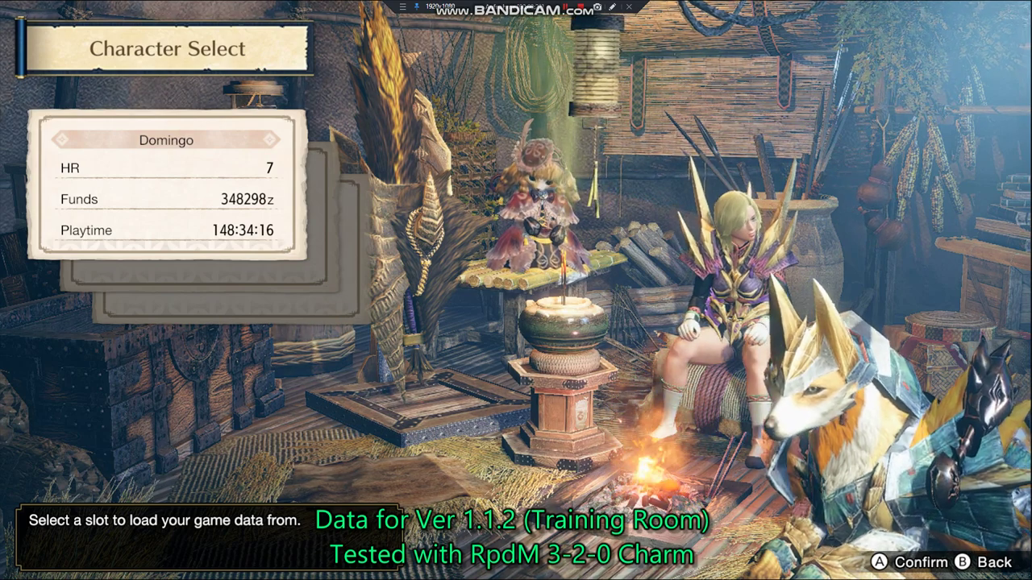
Step: Load the game data from the first character slot and run across the red bridge into the village plaza
{"action": "key", "text": "a"}
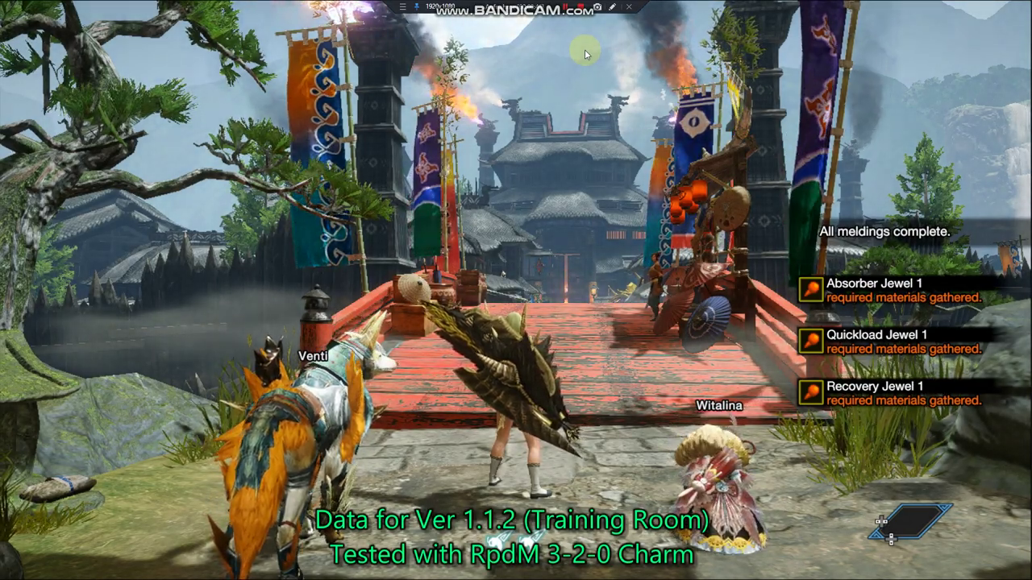
{"action": "key", "text": "w"}
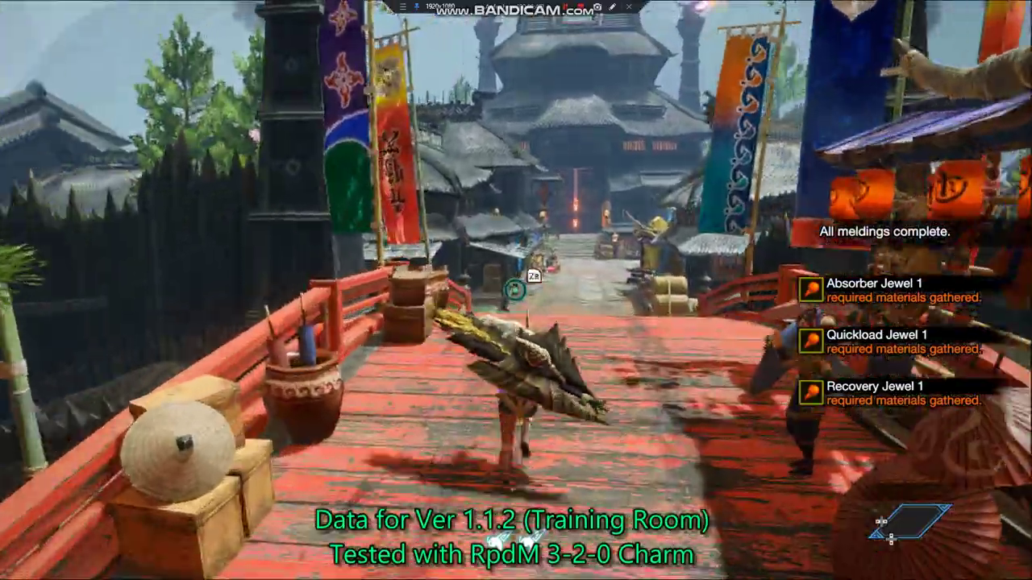
{"action": "key", "text": "ctrl"}
{"action": "key", "text": "w"}
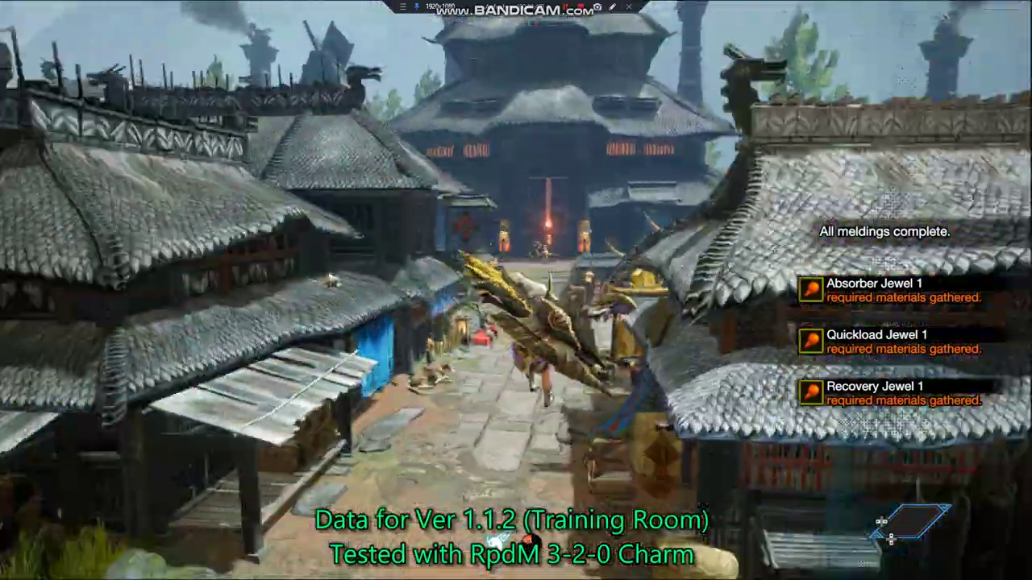
{"action": "key", "text": "w"}
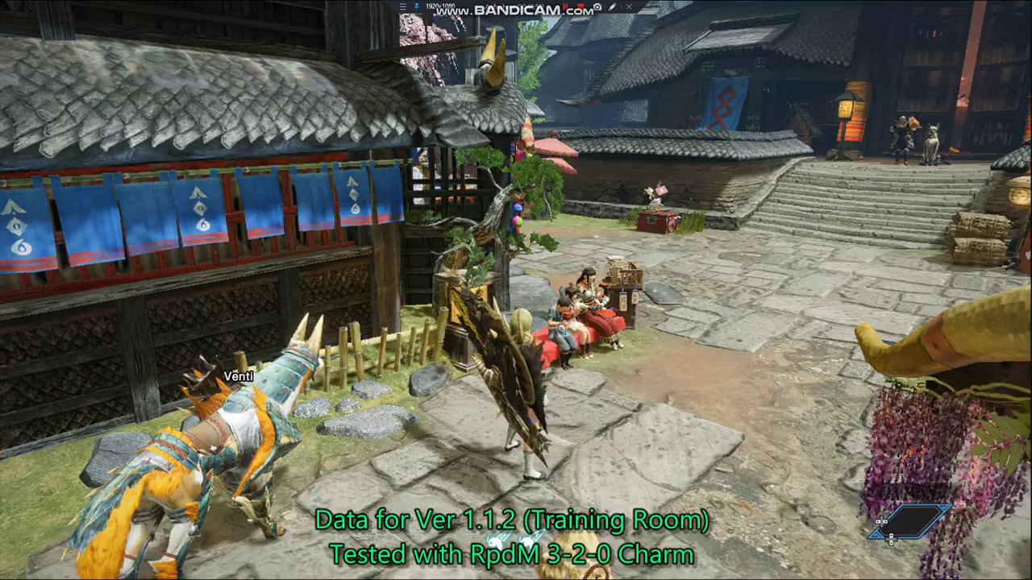
{"action": "key", "text": "w"}
{"action": "key", "text": "w"}
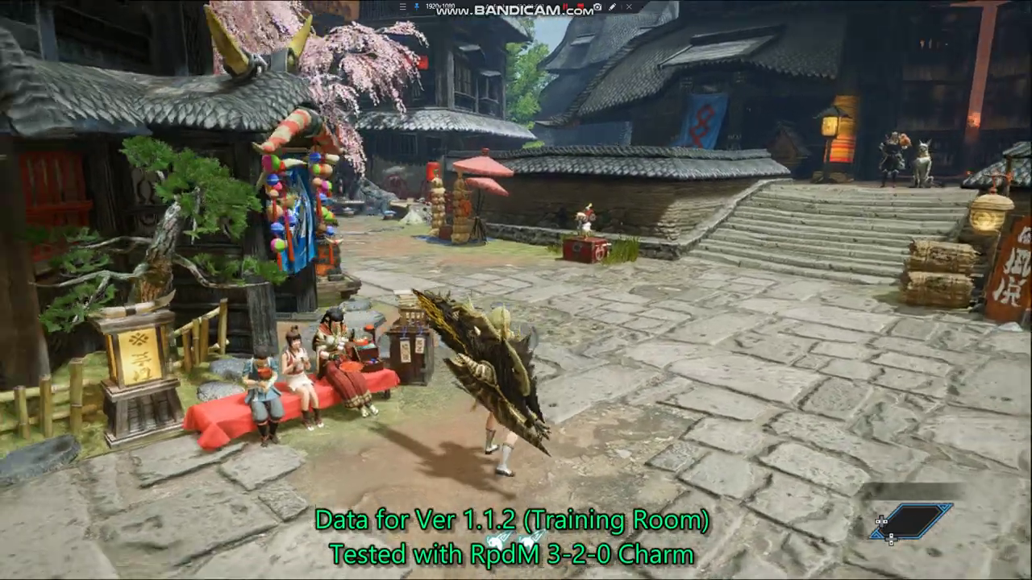
{"action": "key", "text": "m"}
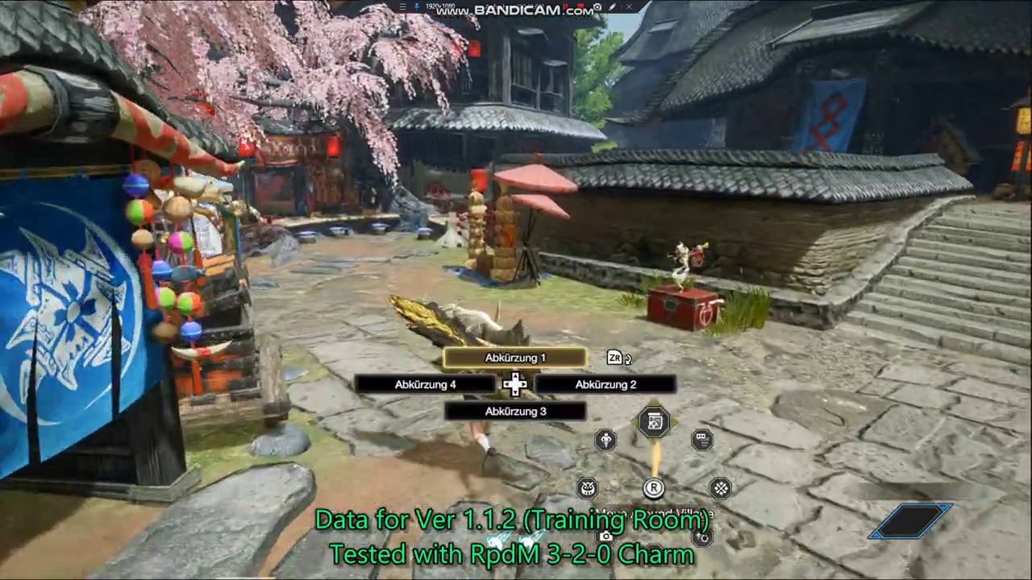
{"action": "key", "text": "Up"}
{"action": "key", "text": "Up"}
{"action": "key", "text": "Up"}
{"action": "key", "text": "Up"}
{"action": "key", "text": "Up"}
{"action": "key", "text": "Return"}
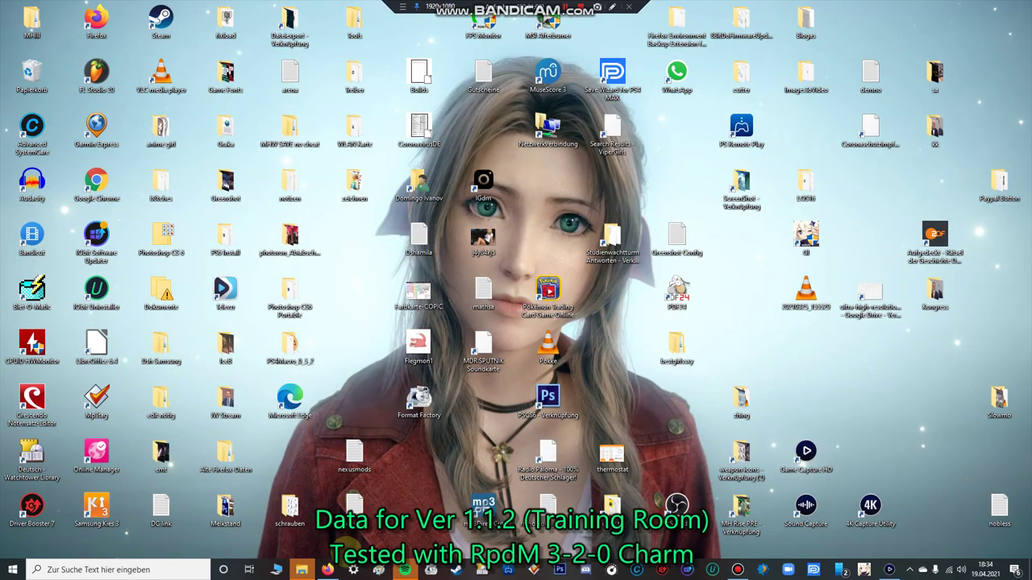
Step: Switch to the Switch Axe DPS Test spreadsheet in Firefox and set the Note filter to include all values, including blanks
{"action": "left_click", "coordinate": [328, 570]}
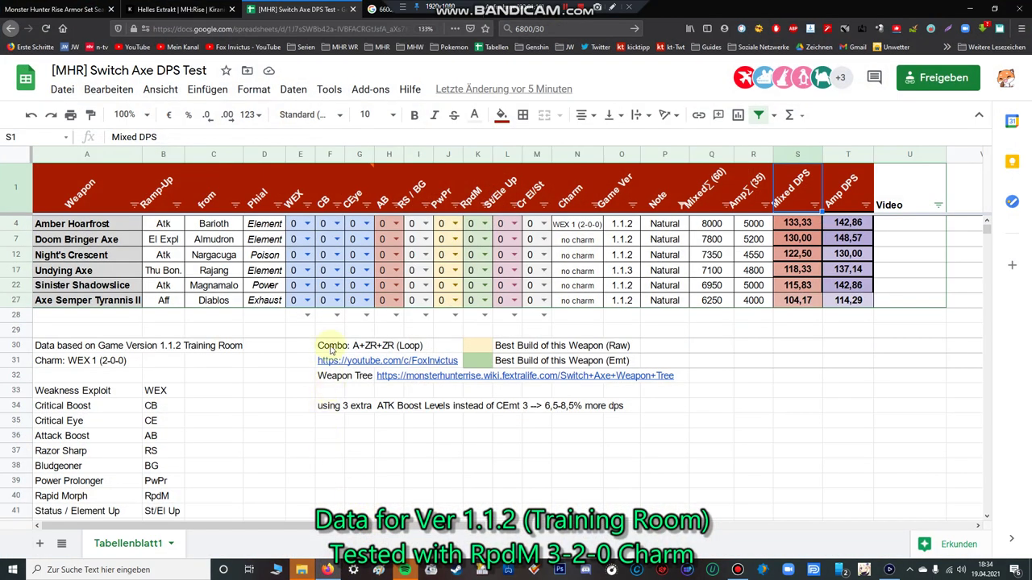
{"action": "left_click", "coordinate": [134, 211]}
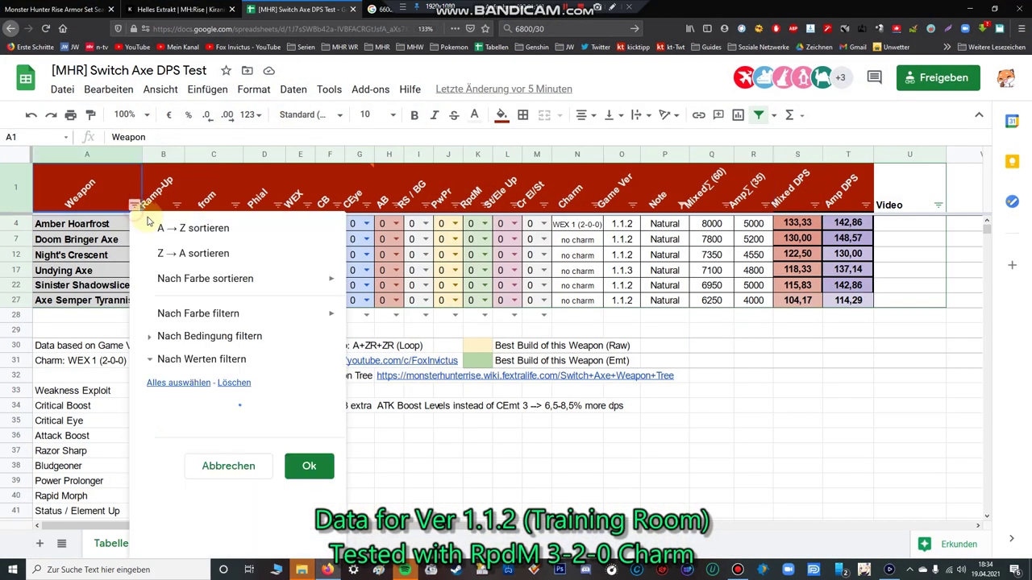
{"action": "scroll", "coordinate": [242, 484], "scroll_direction": "down", "scroll_amount": 2}
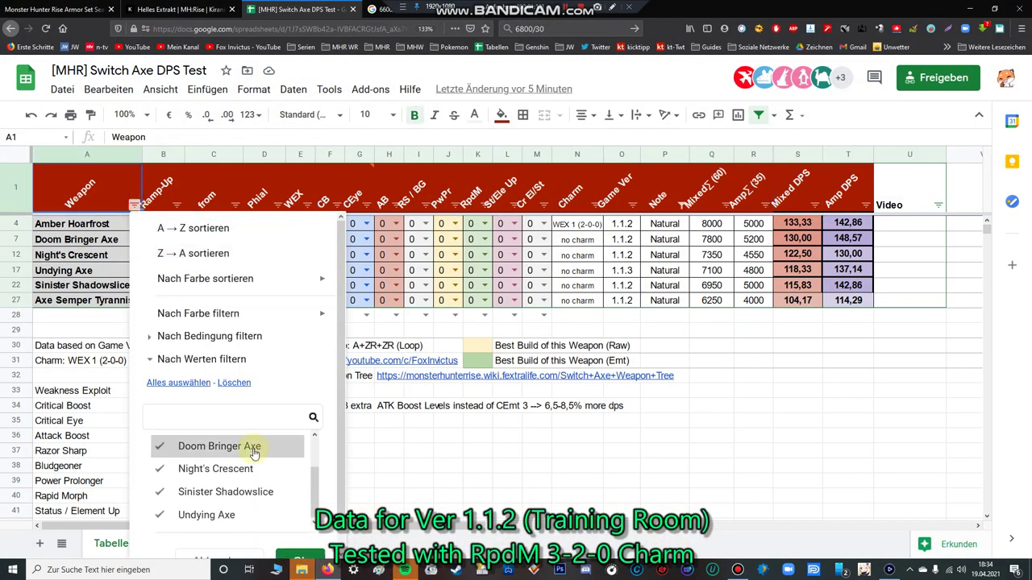
{"action": "left_click", "coordinate": [682, 206]}
{"action": "left_click", "coordinate": [572, 471]}
{"action": "scroll", "coordinate": [571, 472], "scroll_direction": "down", "scroll_amount": 1}
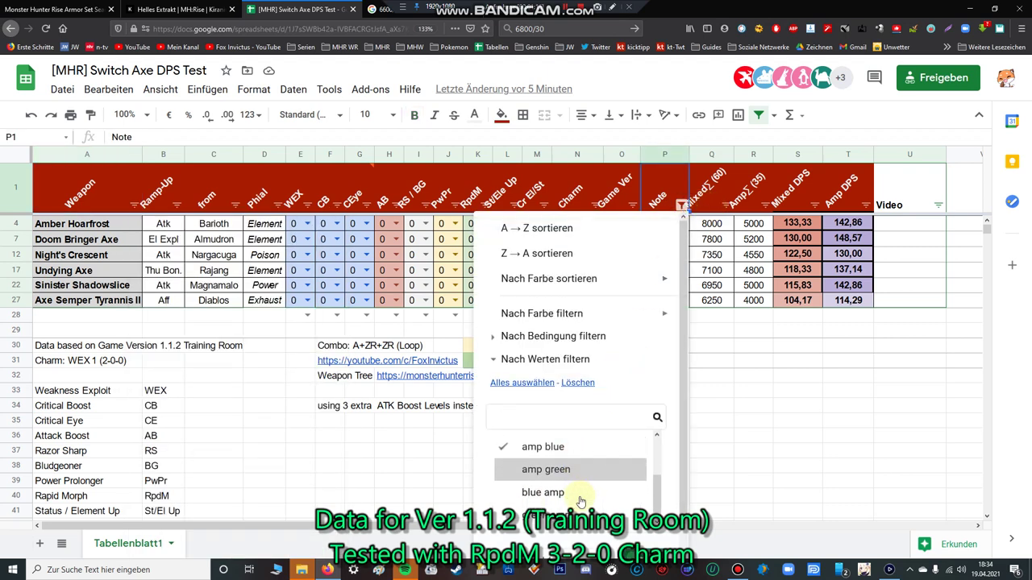
{"action": "left_click", "coordinate": [584, 470]}
{"action": "scroll", "coordinate": [583, 469], "scroll_direction": "up", "scroll_amount": 3}
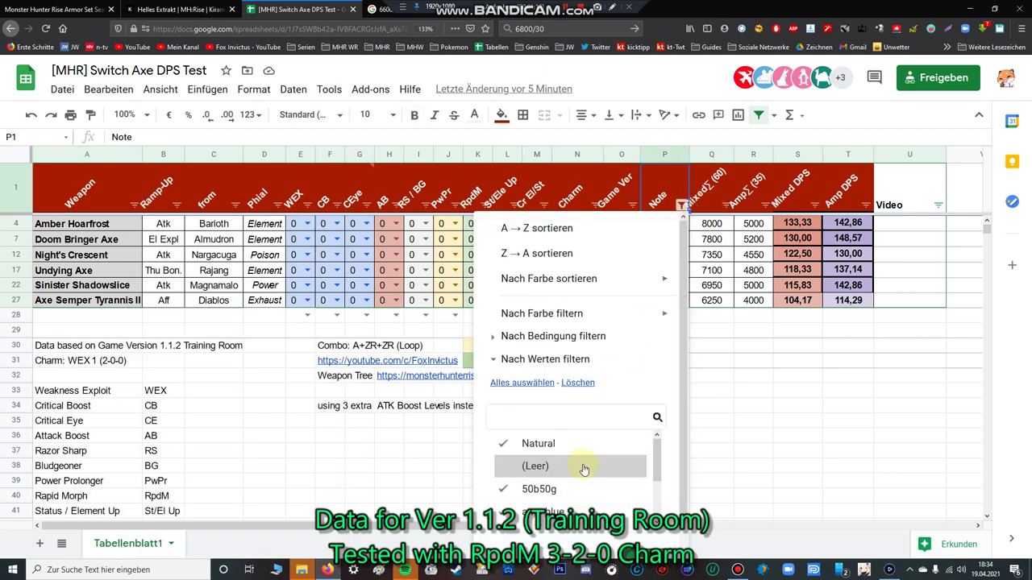
{"action": "scroll", "coordinate": [610, 492], "scroll_direction": "down", "scroll_amount": 5}
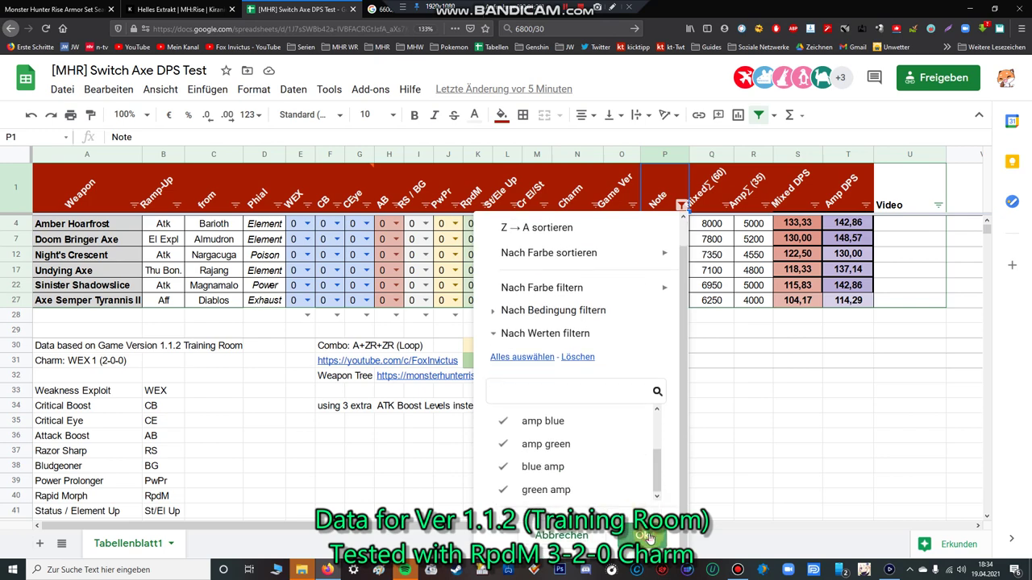
{"action": "left_click", "coordinate": [645, 534]}
Step: Filter the Charm column to show only the "no charm" rows, excluding RM 2 (3-2-0) and WEX 1 (2-0-0)
{"action": "scroll", "coordinate": [397, 412], "scroll_direction": "down", "scroll_amount": 3}
{"action": "scroll", "coordinate": [396, 411], "scroll_direction": "up", "scroll_amount": 3}
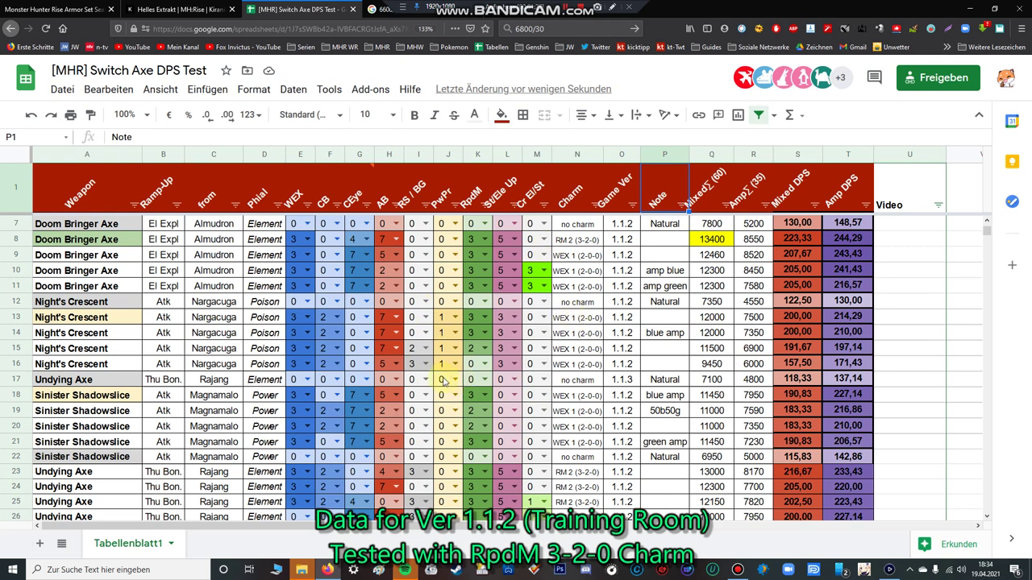
{"action": "scroll", "coordinate": [442, 382], "scroll_direction": "down", "scroll_amount": 1}
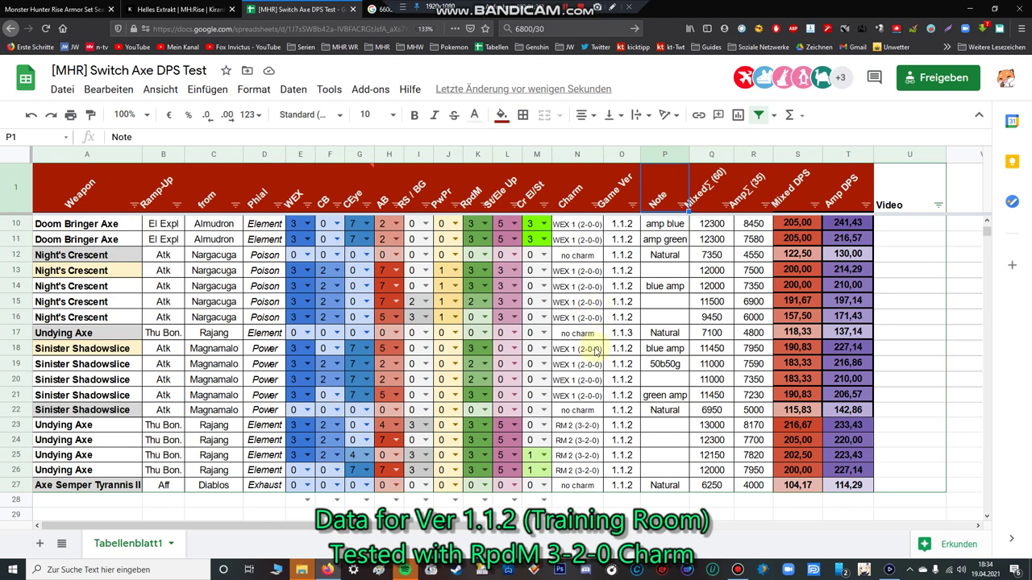
{"action": "scroll", "coordinate": [594, 342], "scroll_direction": "down", "scroll_amount": 1}
{"action": "scroll", "coordinate": [598, 337], "scroll_direction": "up", "scroll_amount": 3}
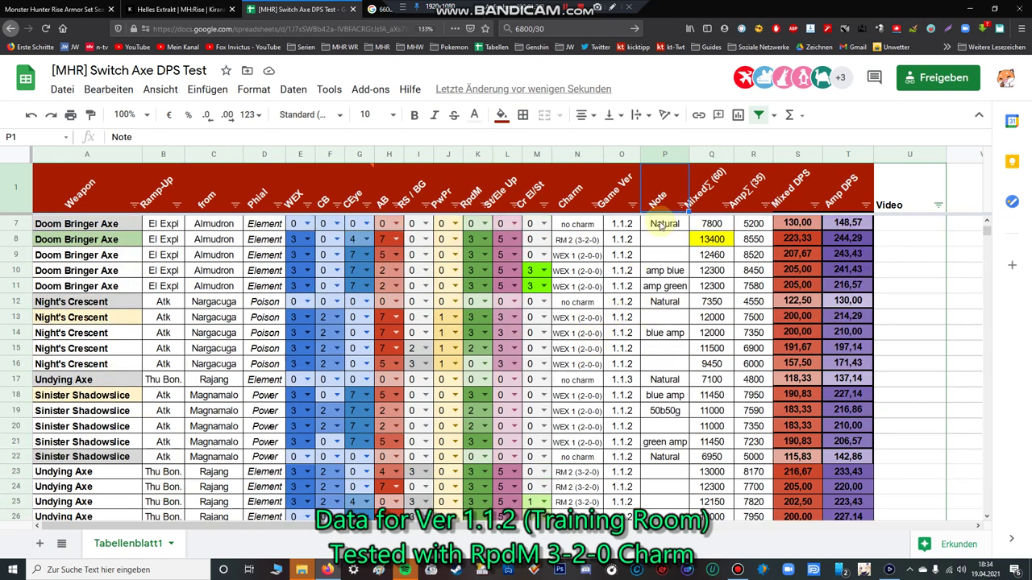
{"action": "left_click", "coordinate": [594, 205]}
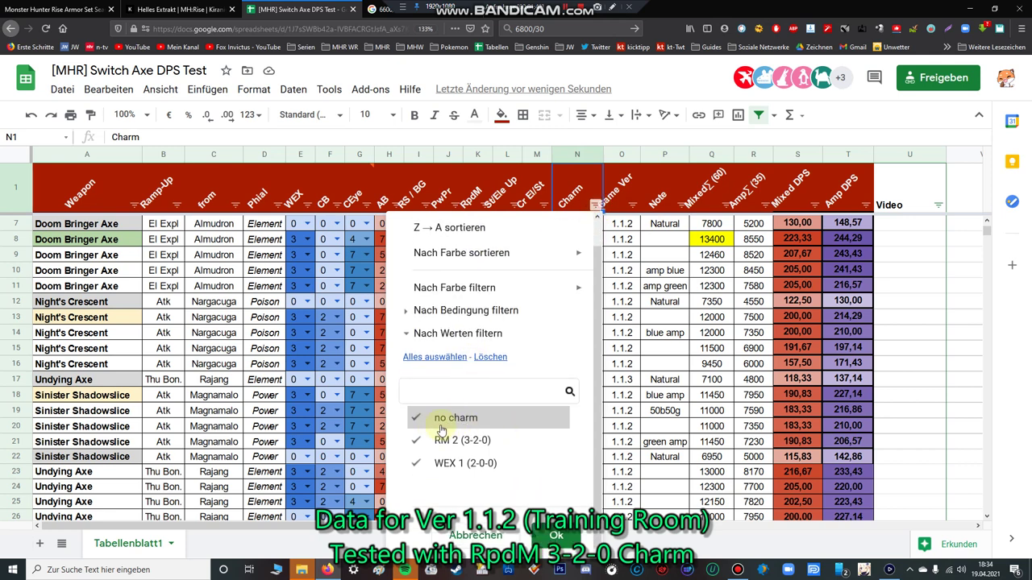
{"action": "left_click", "coordinate": [459, 437]}
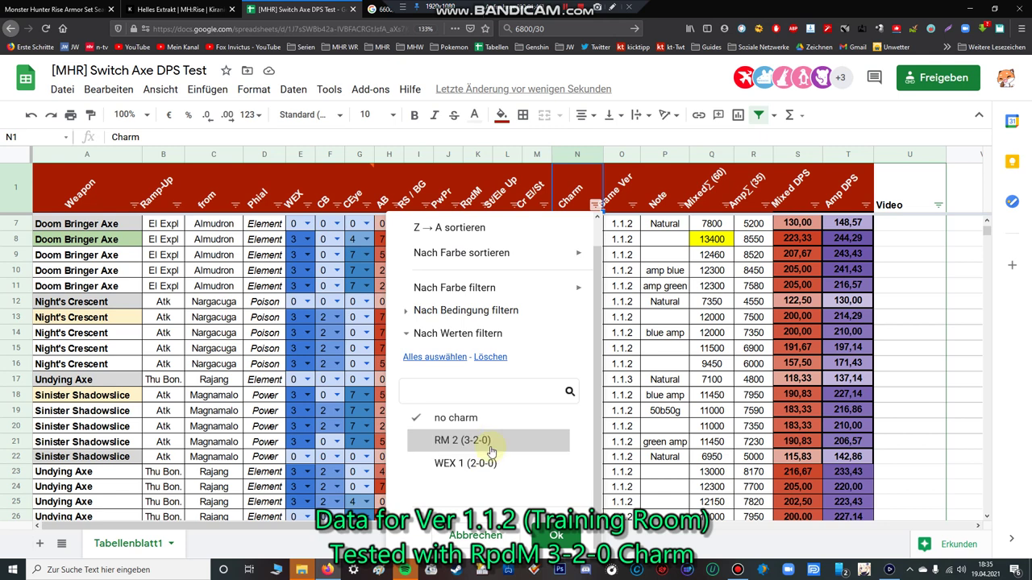
{"action": "left_click", "coordinate": [560, 535]}
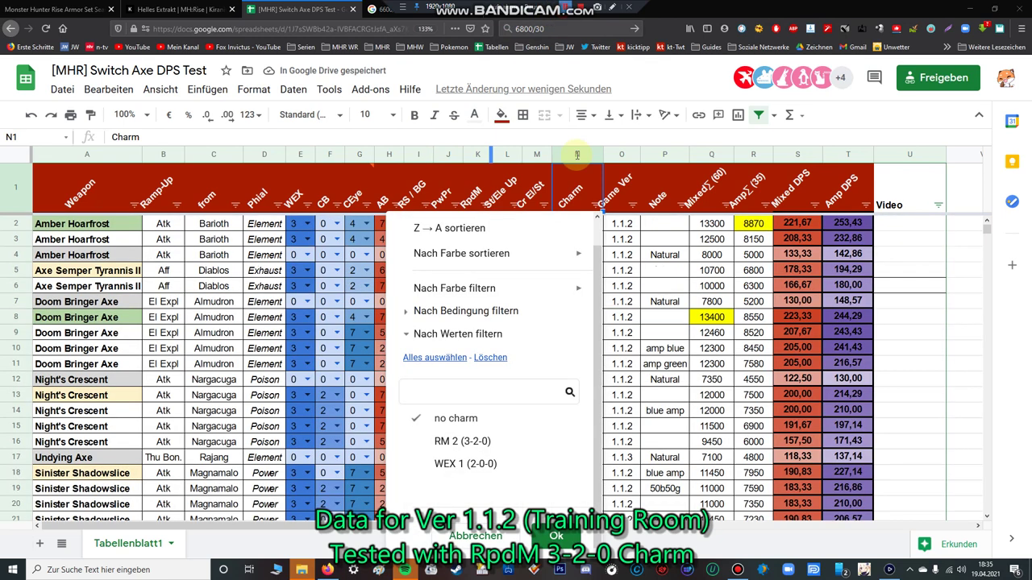
{"action": "left_click", "coordinate": [568, 536]}
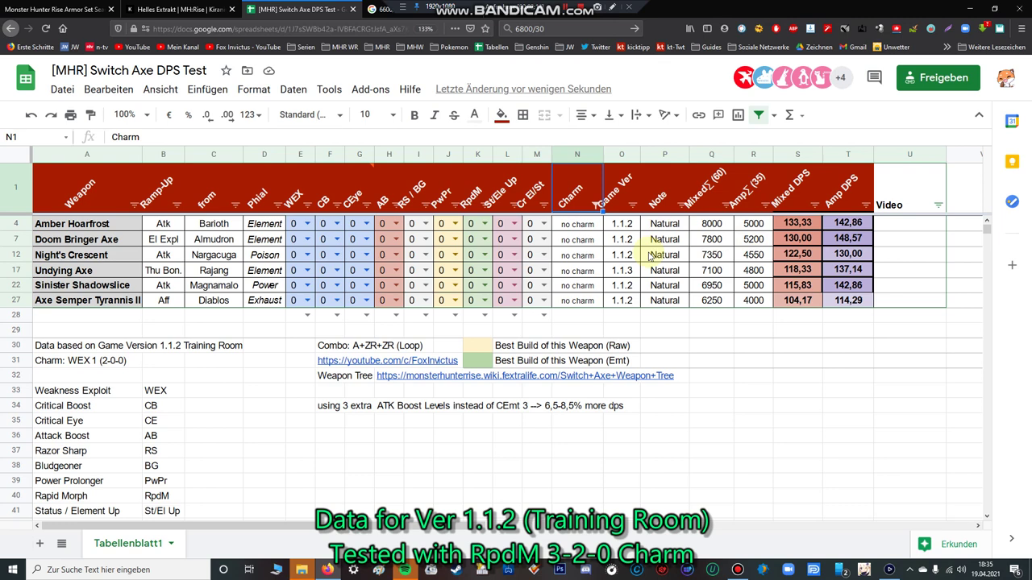
Step: Sort the table by Amp DPS in descending order, highlighting the Undying Axe row for comparison before and after
{"action": "left_click", "coordinate": [19, 272]}
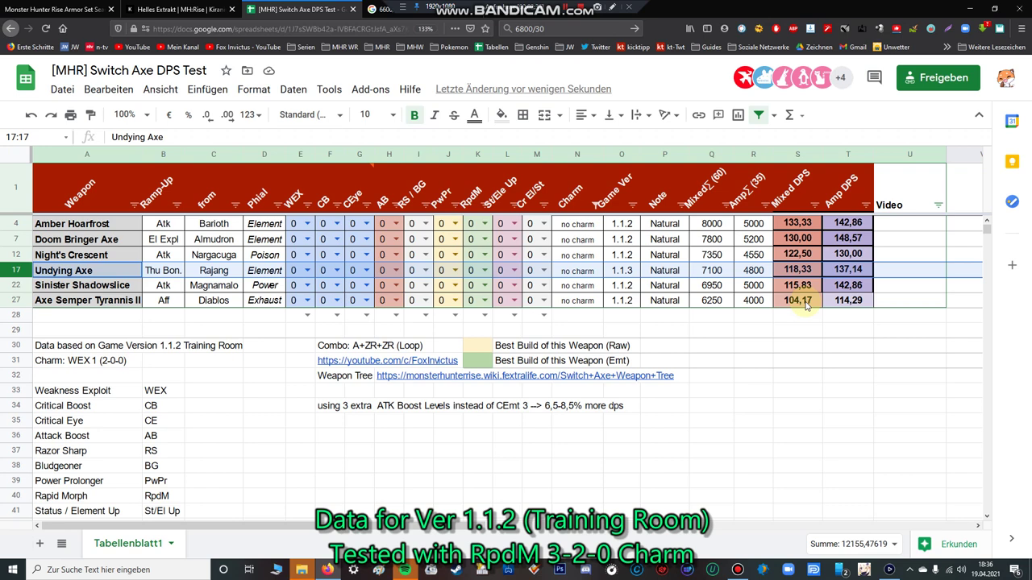
{"action": "left_click", "coordinate": [847, 347]}
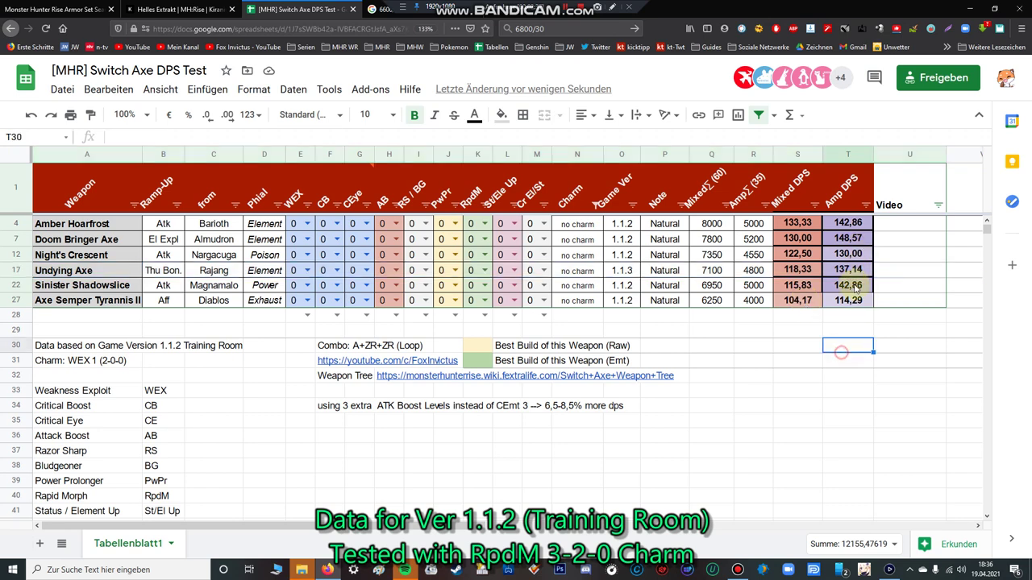
{"action": "left_click", "coordinate": [866, 206]}
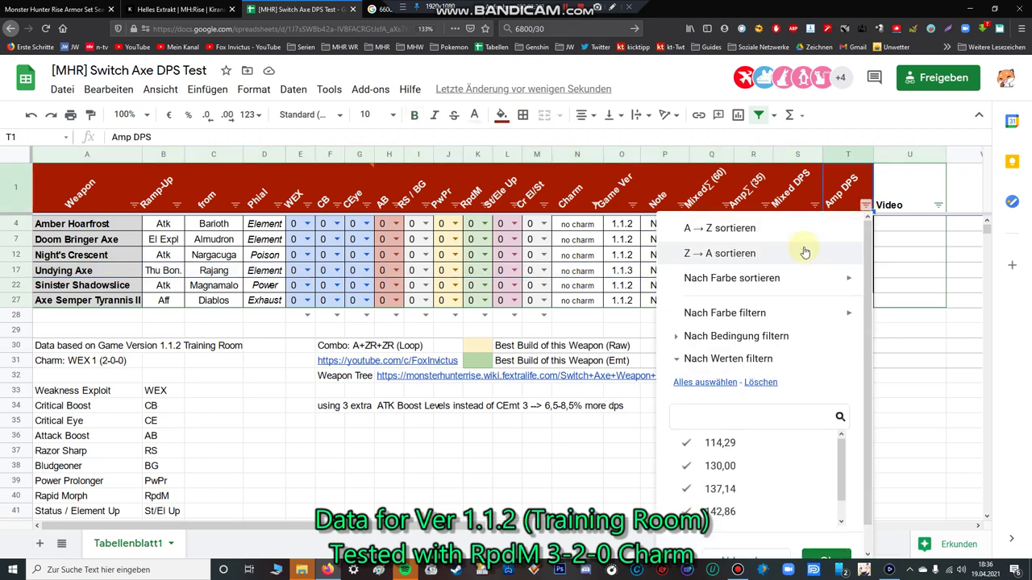
{"action": "left_click", "coordinate": [803, 247]}
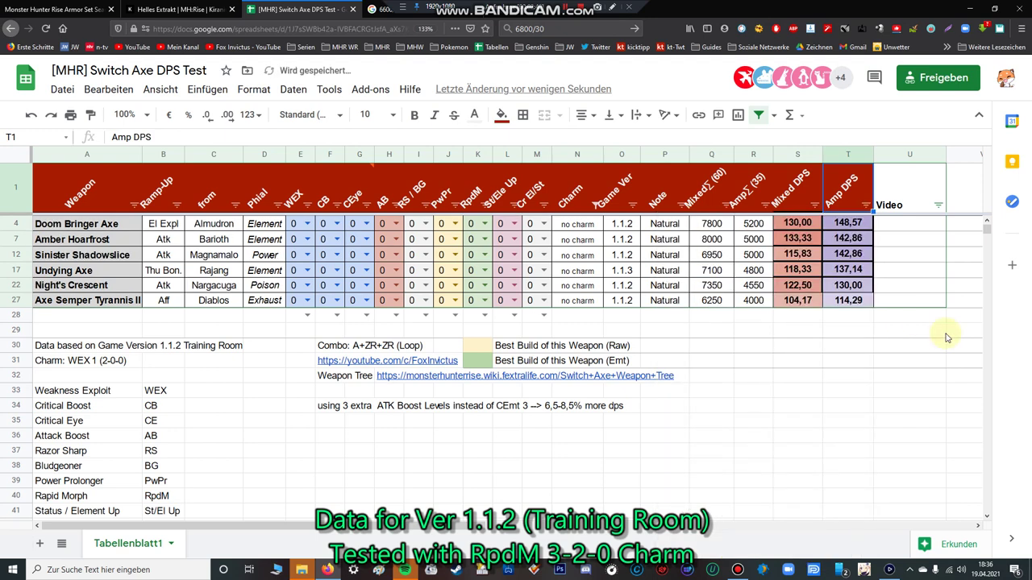
{"action": "left_click", "coordinate": [15, 269]}
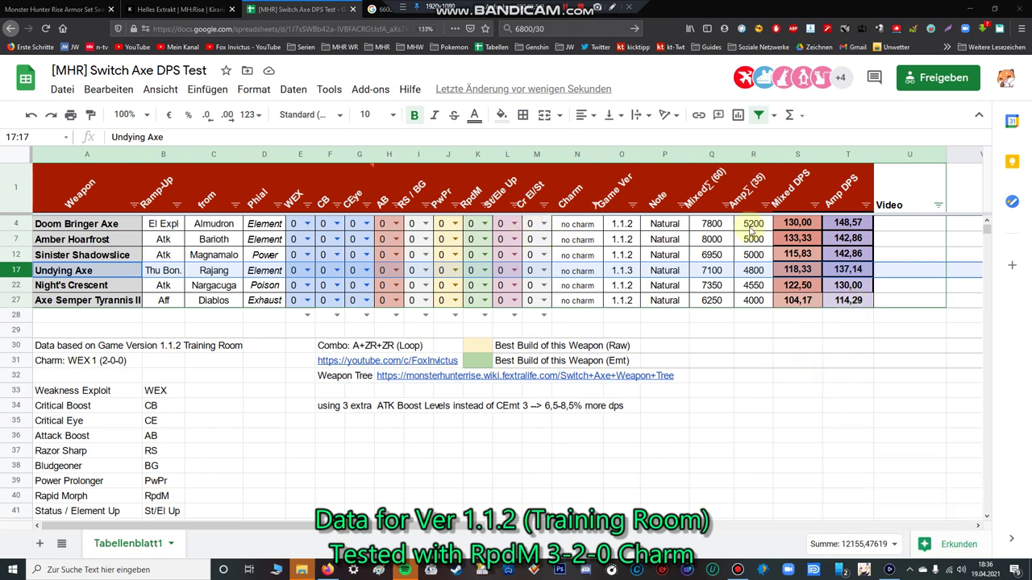
{"action": "left_click", "coordinate": [806, 419]}
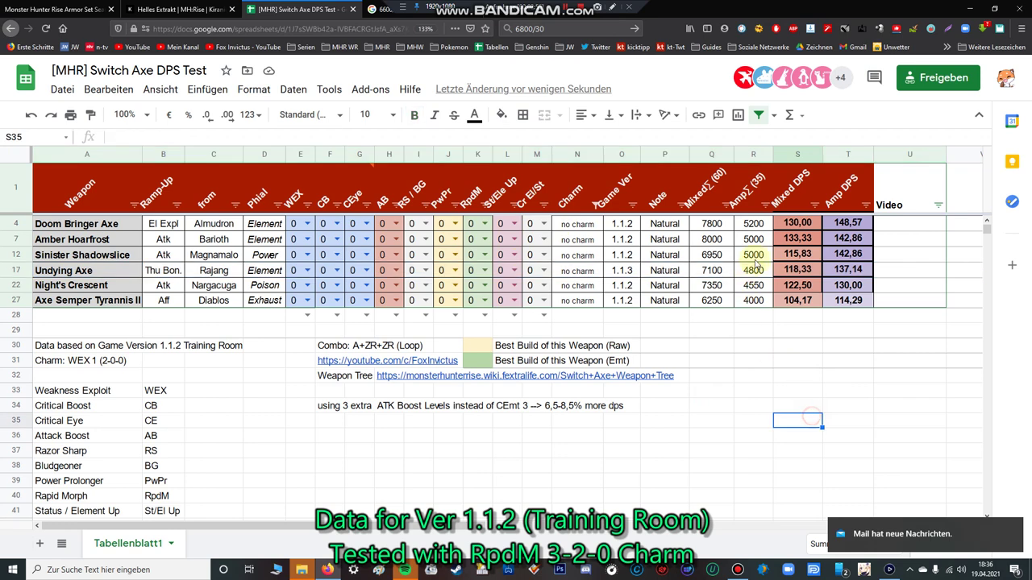
Step: Include RM 2 (3-2-0) and WEX 1 (2-0-0) in the Charm filter again alongside "no charm"
{"action": "left_click", "coordinate": [594, 208]}
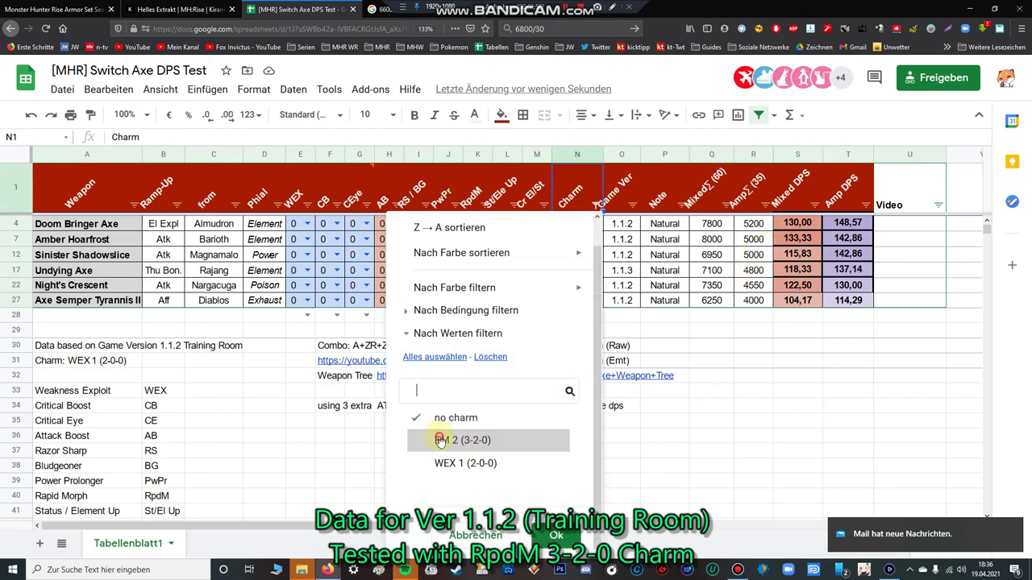
{"action": "left_click", "coordinate": [440, 440]}
{"action": "left_click", "coordinate": [474, 464]}
{"action": "left_click", "coordinate": [556, 535]}
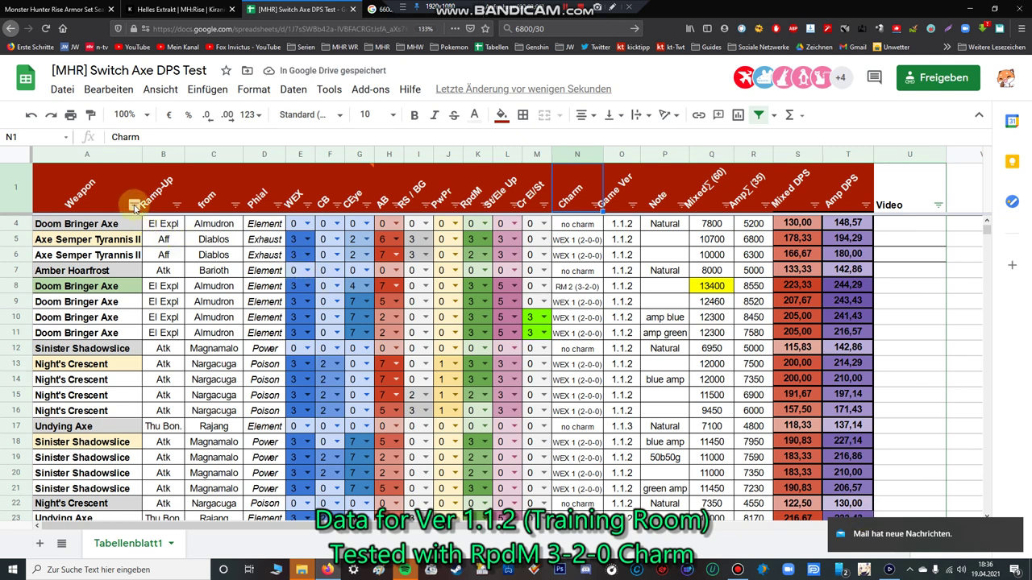
Step: Filter the Weapon column to show only Undying Axe, excluding every other weapon
{"action": "left_click", "coordinate": [815, 204]}
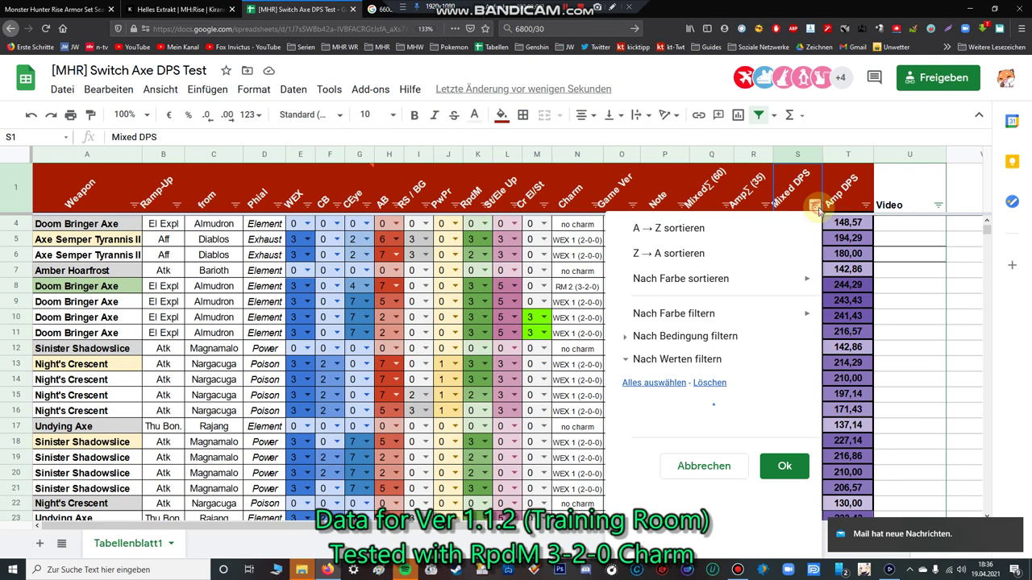
{"action": "left_click", "coordinate": [134, 205]}
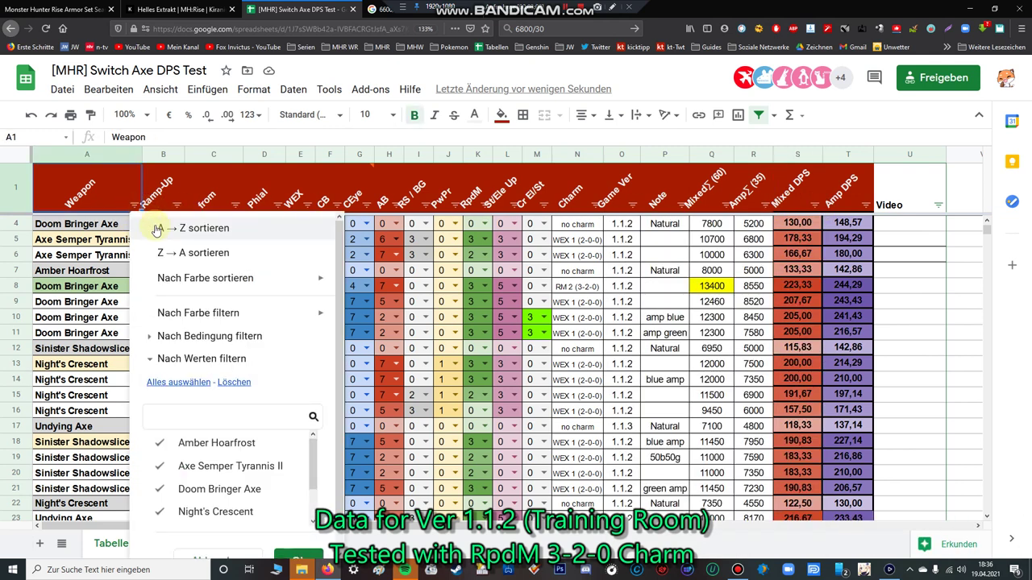
{"action": "scroll", "coordinate": [299, 311], "scroll_direction": "down", "scroll_amount": 1}
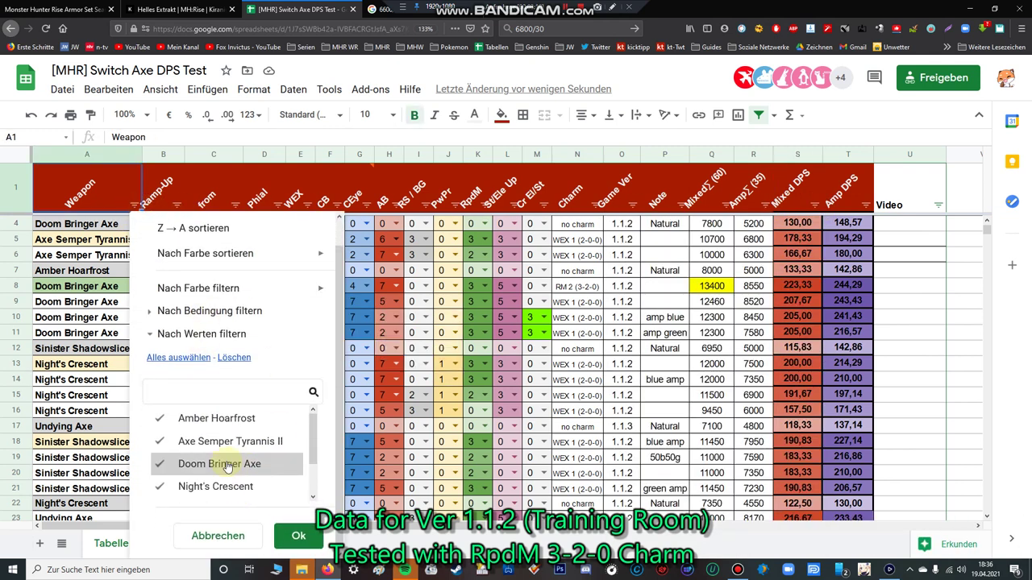
{"action": "scroll", "coordinate": [228, 466], "scroll_direction": "down", "scroll_amount": 2}
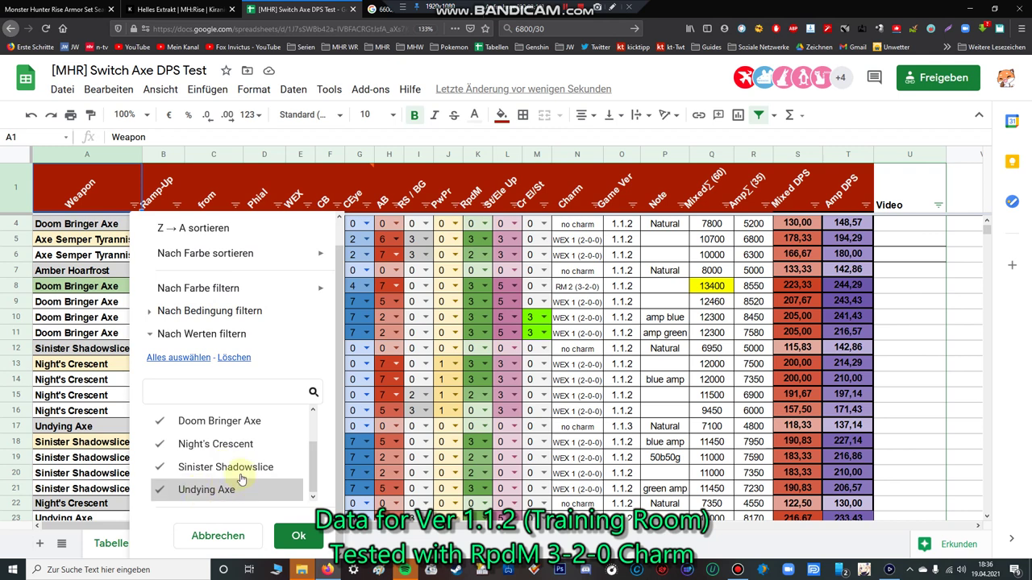
{"action": "scroll", "coordinate": [221, 451], "scroll_direction": "up", "scroll_amount": 2}
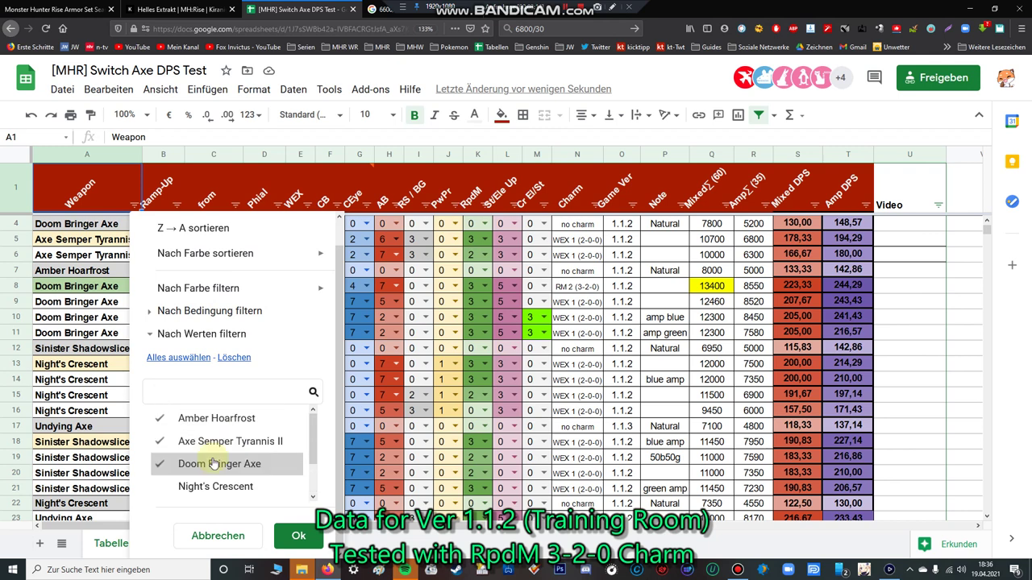
{"action": "left_click", "coordinate": [214, 465]}
{"action": "left_click", "coordinate": [215, 440]}
{"action": "left_click", "coordinate": [207, 419]}
{"action": "scroll", "coordinate": [270, 456], "scroll_direction": "up", "scroll_amount": 1}
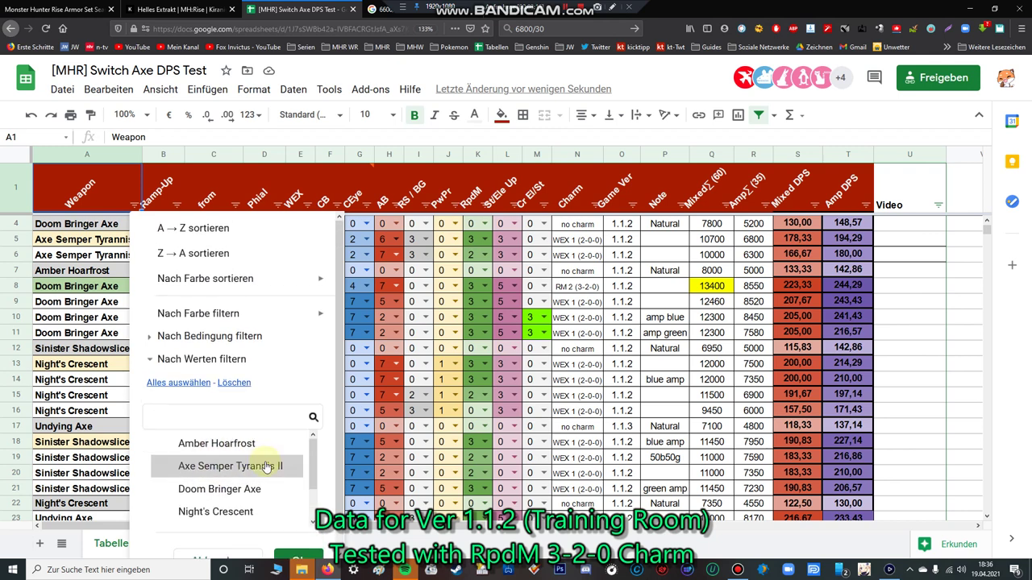
{"action": "scroll", "coordinate": [266, 467], "scroll_direction": "down", "scroll_amount": 2}
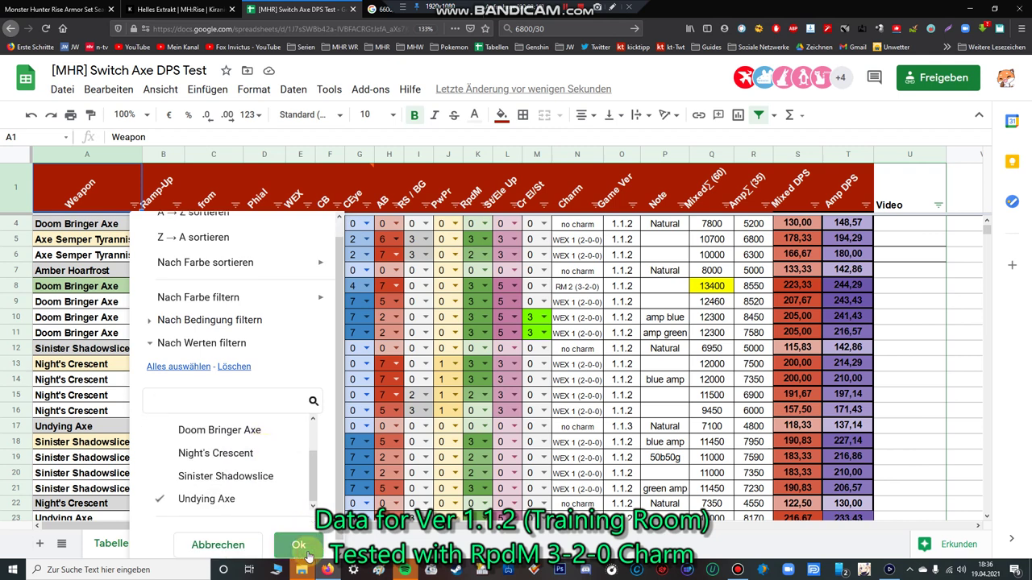
{"action": "left_click", "coordinate": [306, 552]}
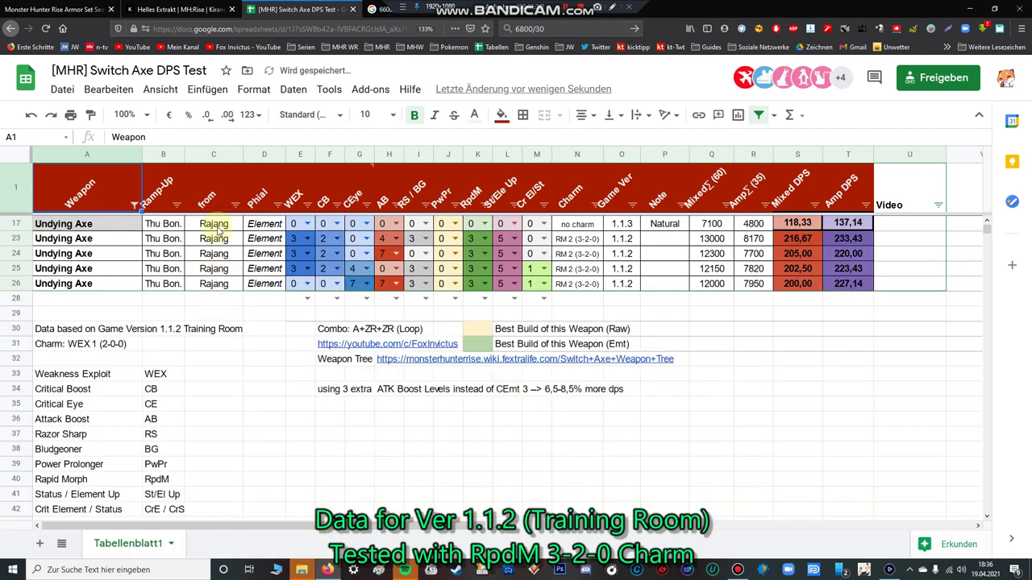
Step: Sort the Undying Axe rows by Mixed DPS in descending order and mark the RS / BG value in row 23
{"action": "left_click", "coordinate": [814, 208]}
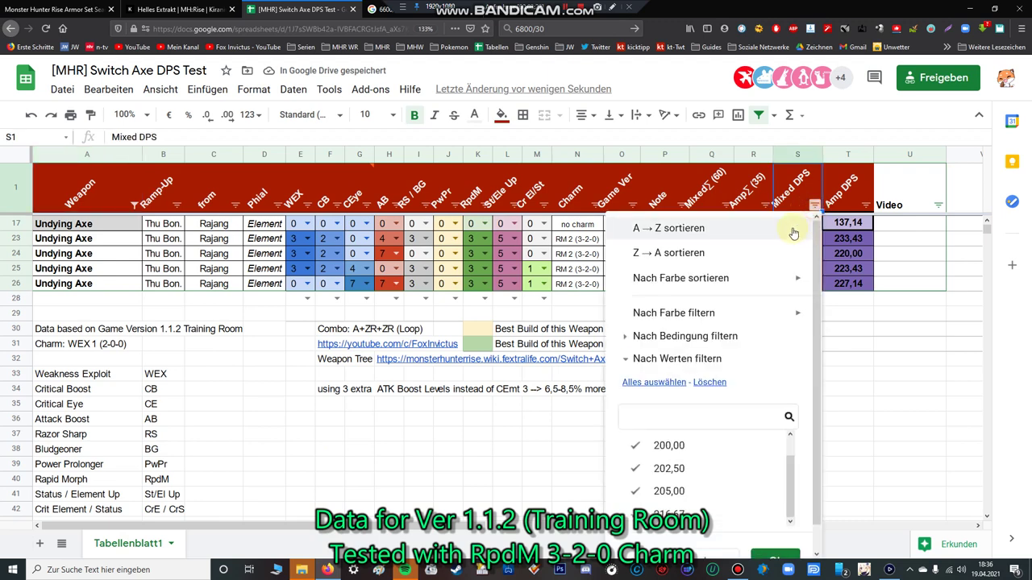
{"action": "left_click", "coordinate": [770, 255]}
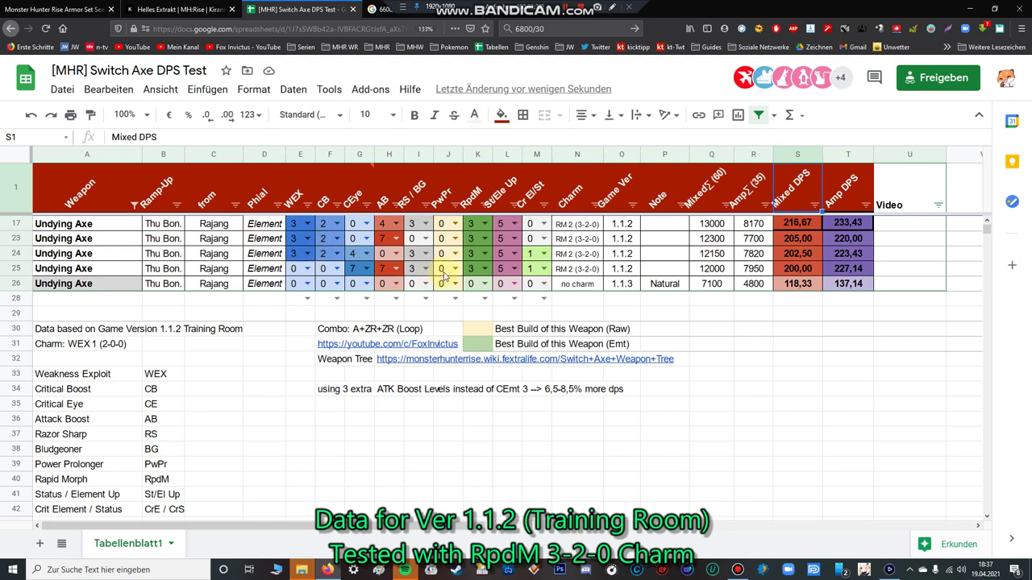
{"action": "left_click", "coordinate": [414, 241]}
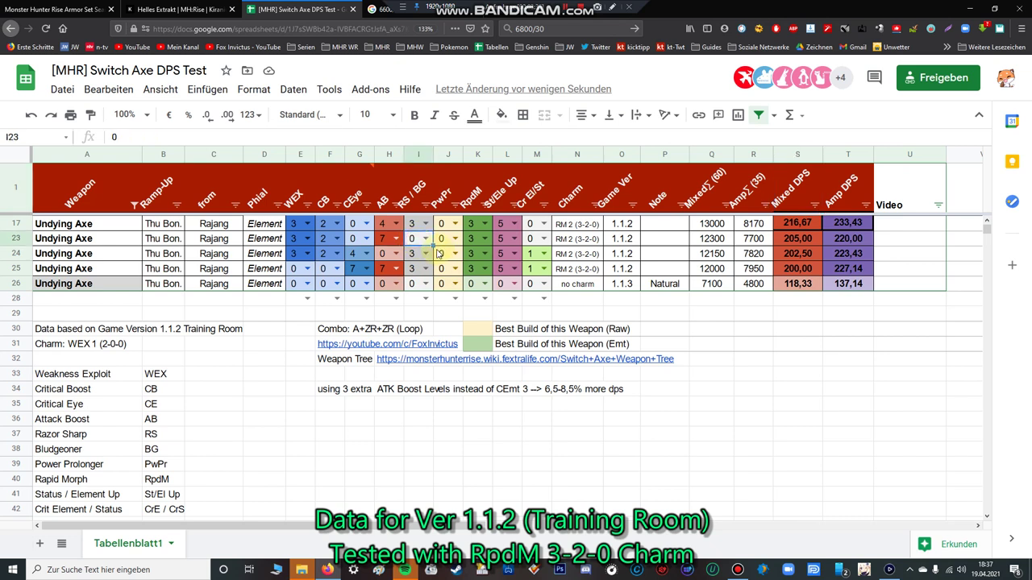
Step: Switch to the Monster Hunter Rise game window and inspect the character's status and the equipment info for the Undying Axe II
{"action": "left_click", "coordinate": [878, 573]}
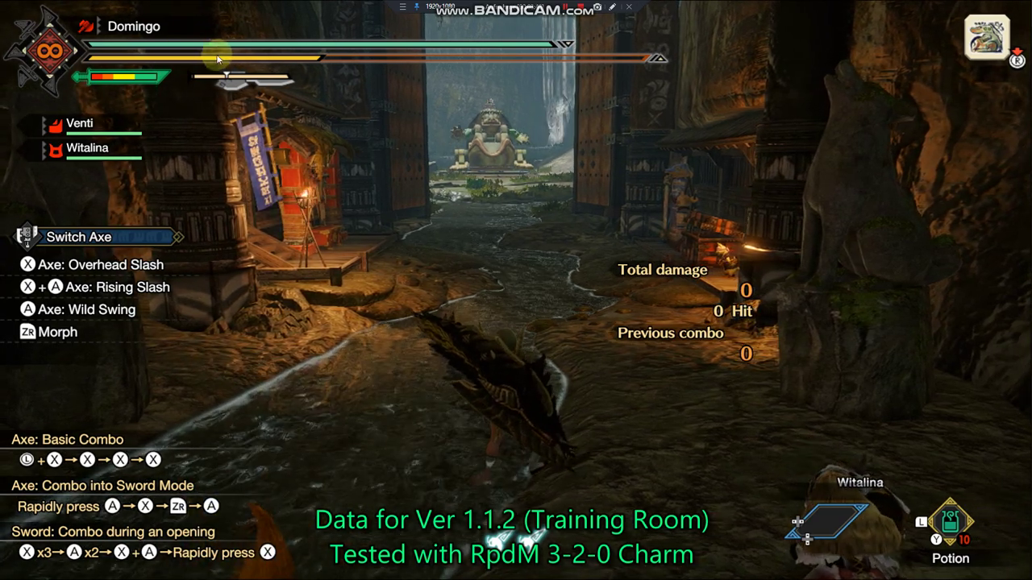
{"action": "key", "text": "Escape"}
{"action": "key", "text": "Up"}
{"action": "key", "text": "Return"}
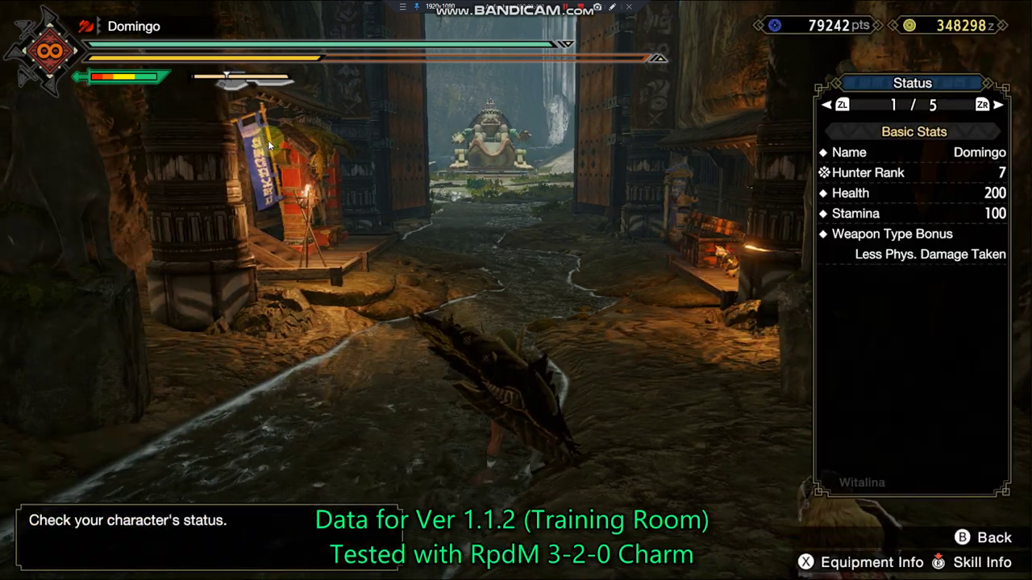
{"action": "key", "text": "Right"}
{"action": "key", "text": "Right"}
{"action": "key", "text": "Escape"}
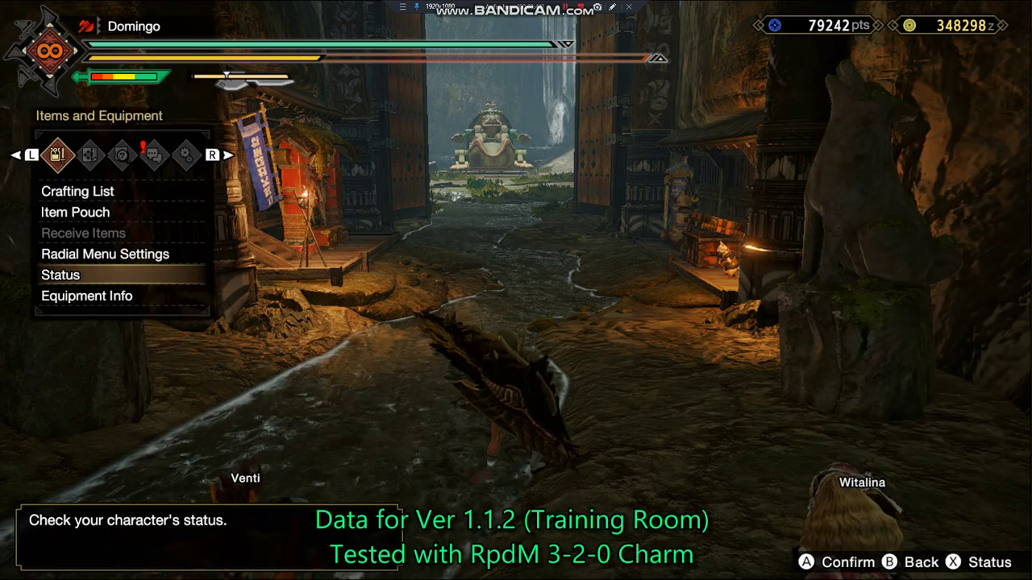
{"action": "key", "text": "Down"}
{"action": "key", "text": "Return"}
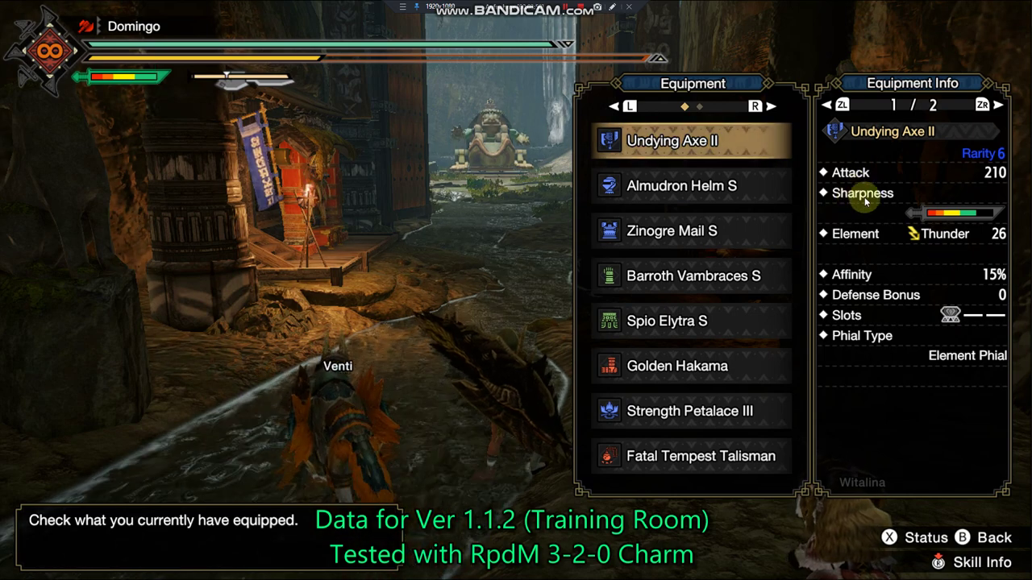
Step: Return to the spreadsheet in Firefox and highlight the Mixed DPS value in row 23 and the weapon cells A23:A25
{"action": "key", "text": "super+d"}
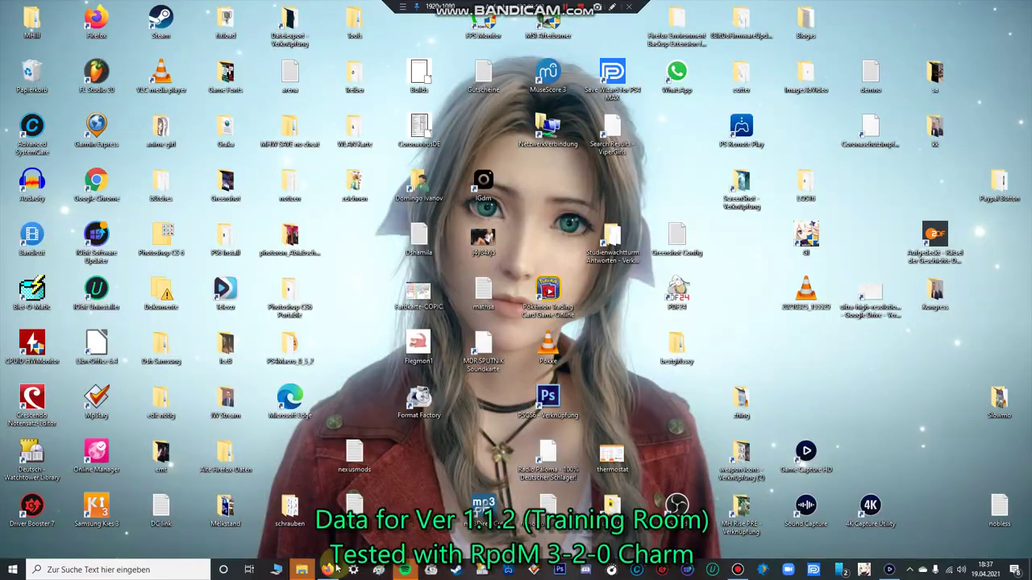
{"action": "key", "text": "alt+Tab"}
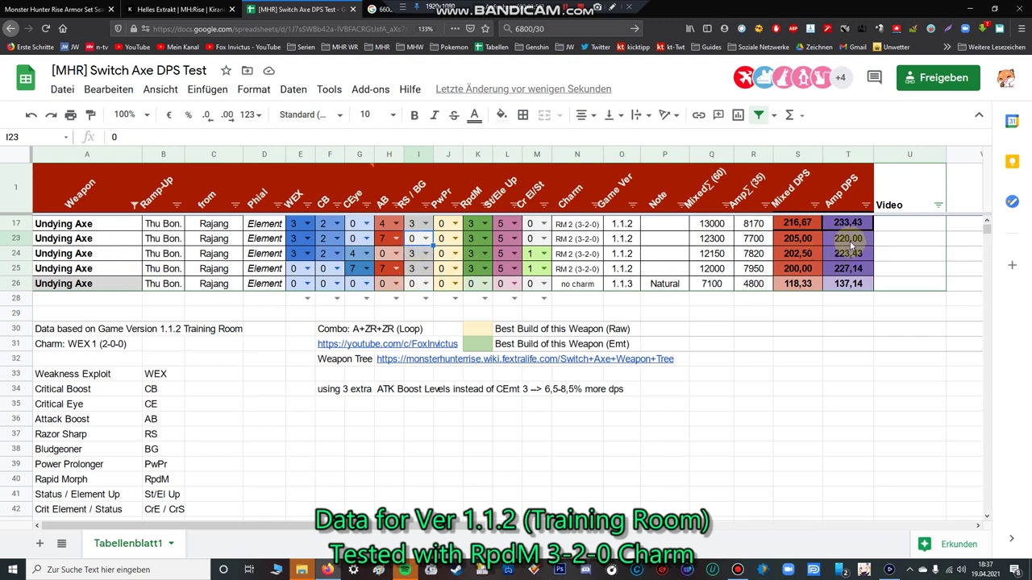
{"action": "left_click", "coordinate": [802, 241]}
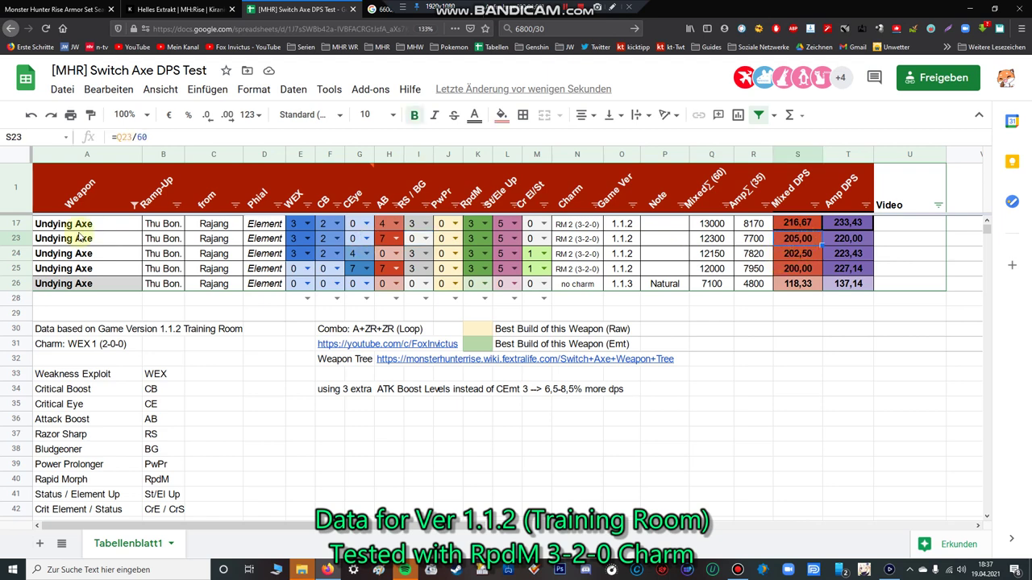
{"action": "left_click_drag", "start_coordinate": [75, 242], "coordinate": [79, 267]}
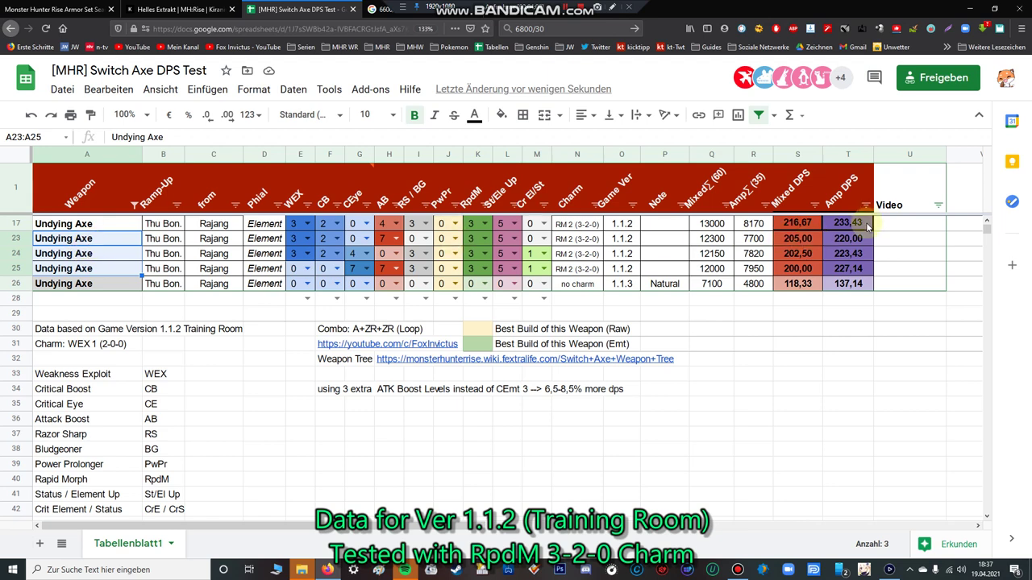
Step: Sort the Undying Axe rows by Amp DPS in descending order
{"action": "left_click", "coordinate": [885, 327]}
{"action": "left_click", "coordinate": [865, 206]}
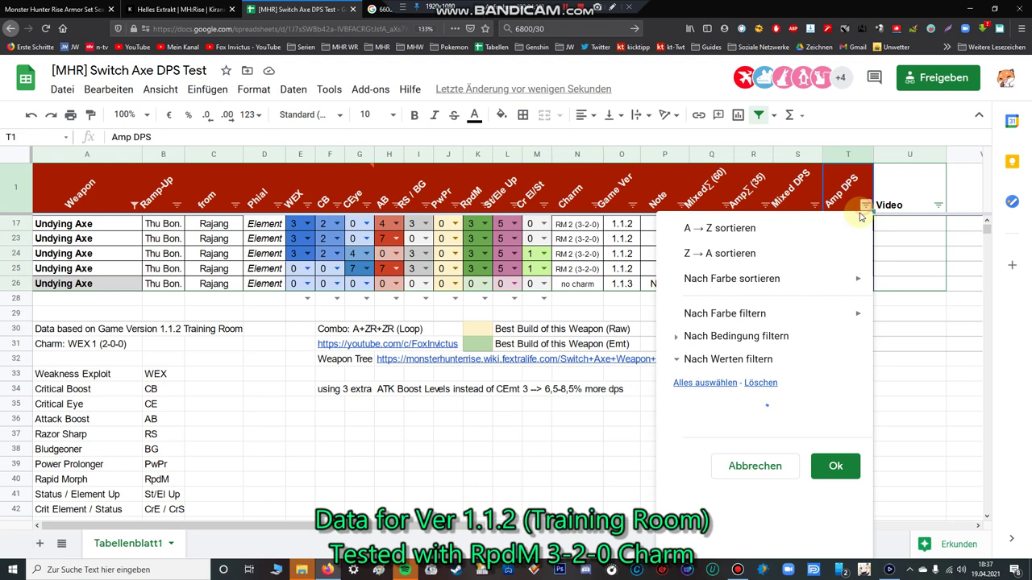
{"action": "left_click", "coordinate": [789, 257]}
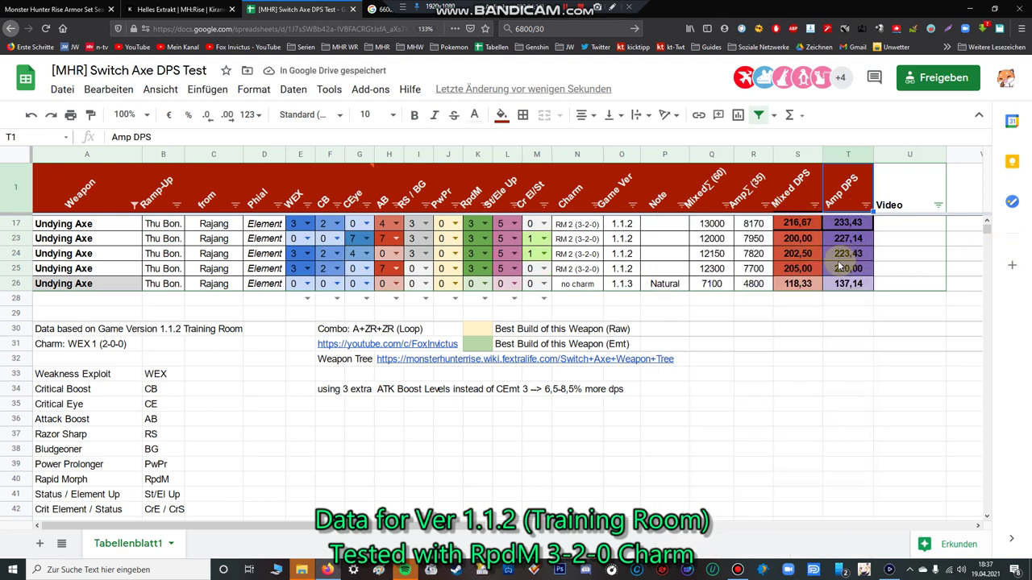
Step: Exclude Natural from the Note filter, keeping only blank notes, and sort the remaining rows by Mixed DPS in descending order
{"action": "left_click", "coordinate": [683, 206]}
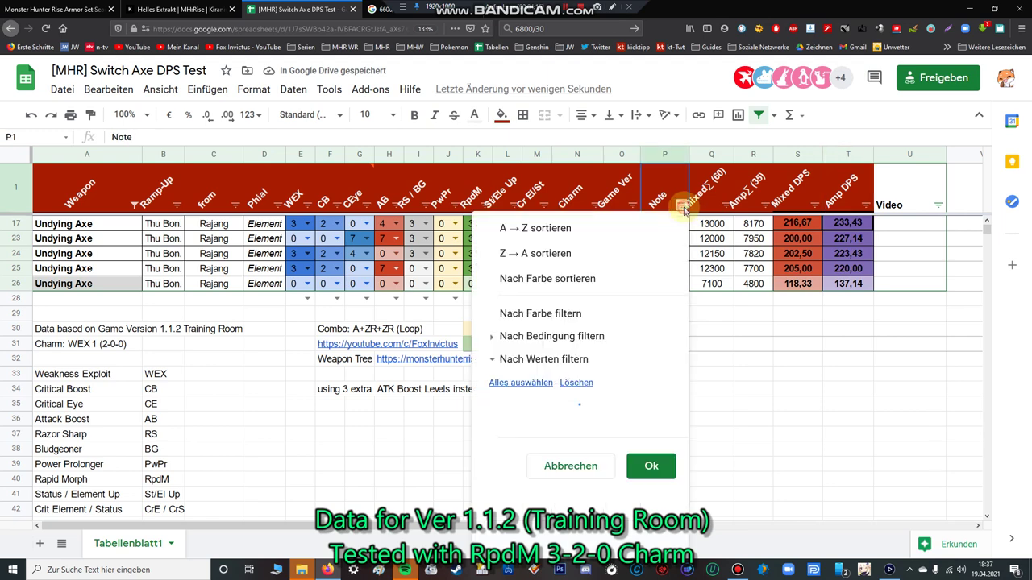
{"action": "left_click", "coordinate": [607, 468]}
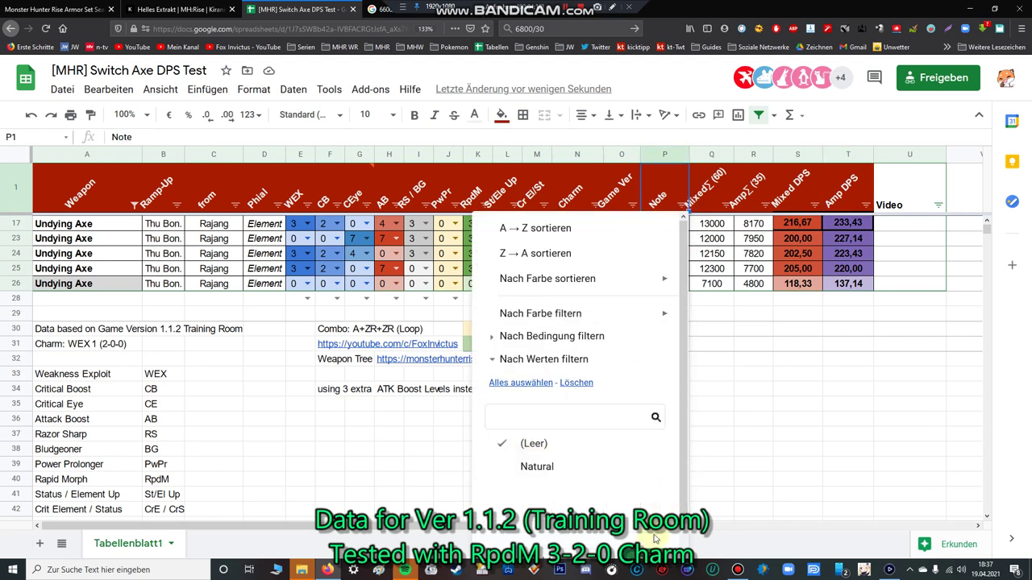
{"action": "left_click", "coordinate": [645, 504]}
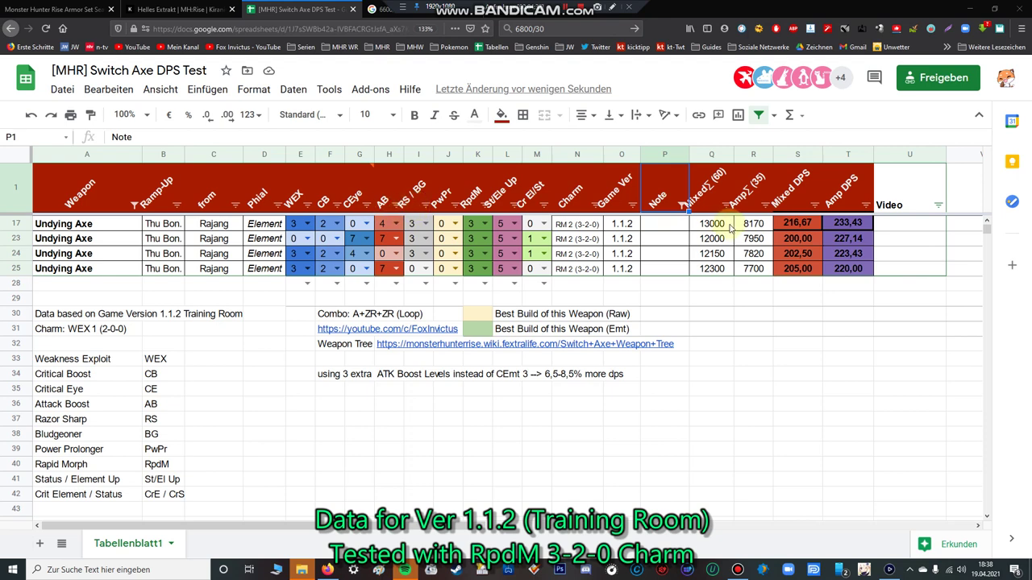
{"action": "left_click", "coordinate": [814, 206]}
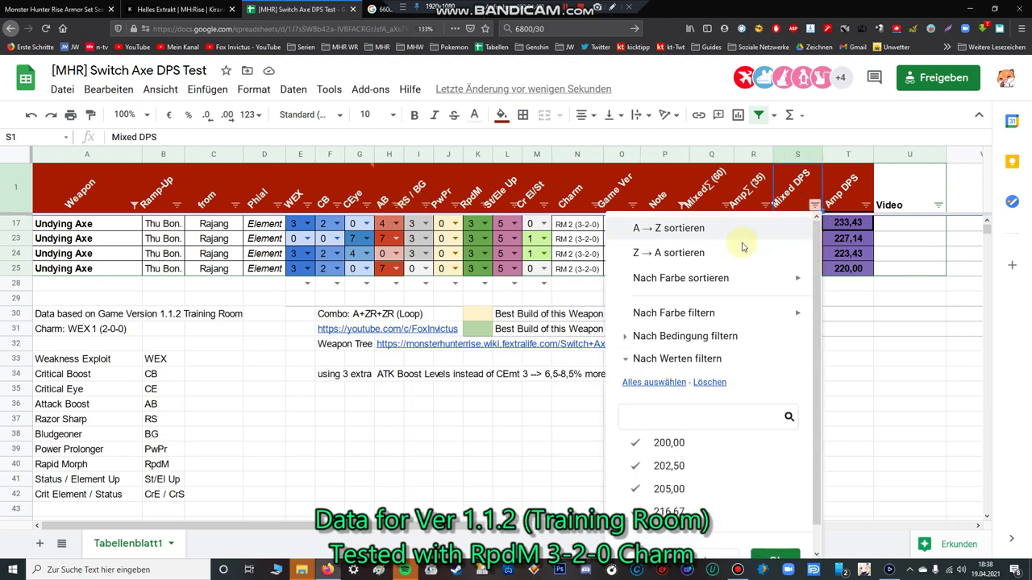
{"action": "left_click", "coordinate": [743, 249]}
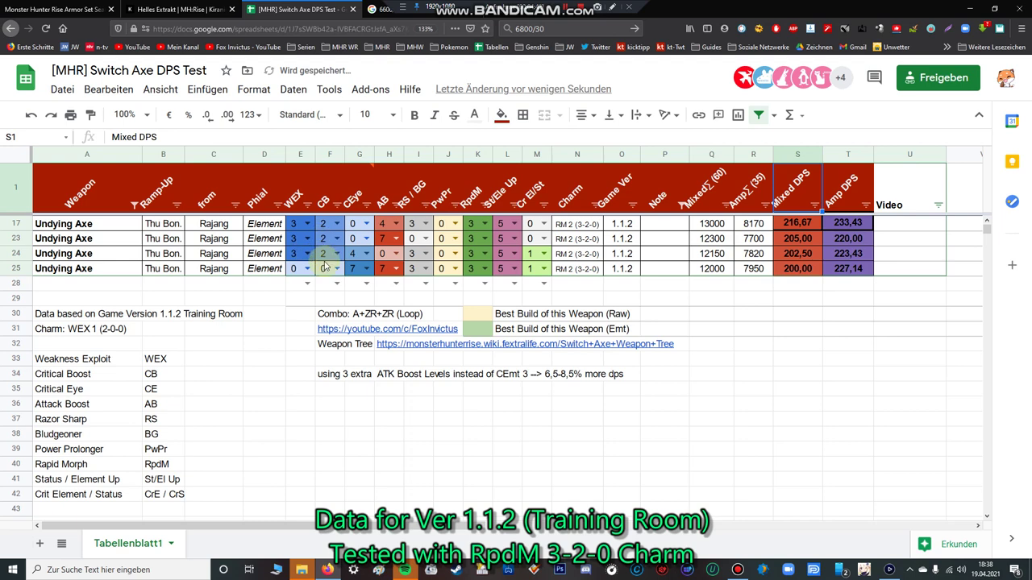
Step: Highlight rows 23, 24 and 25 one at a time to examine each Undying Axe build's skill levels and DPS
{"action": "left_click", "coordinate": [20, 238]}
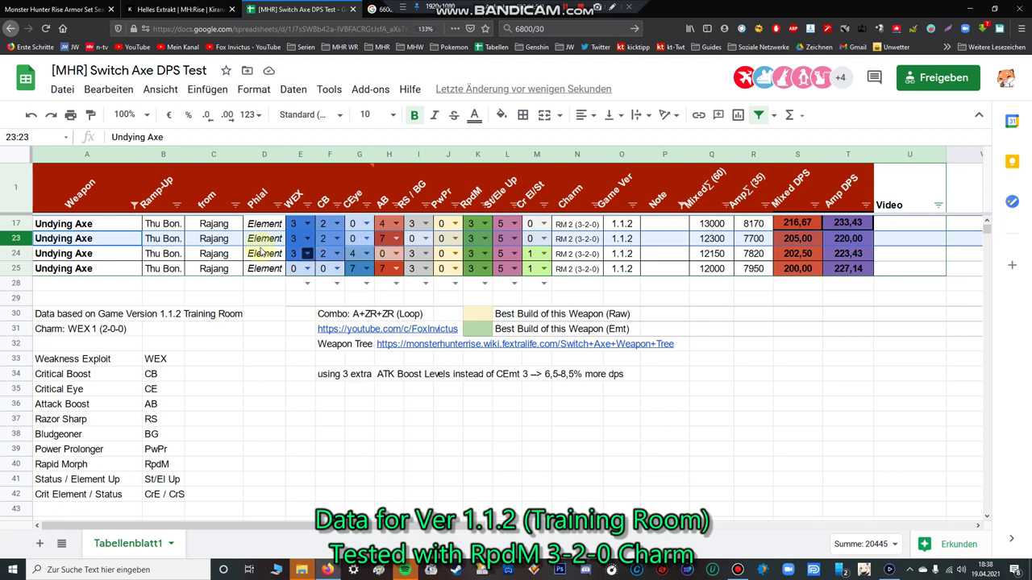
{"action": "left_click", "coordinate": [17, 254]}
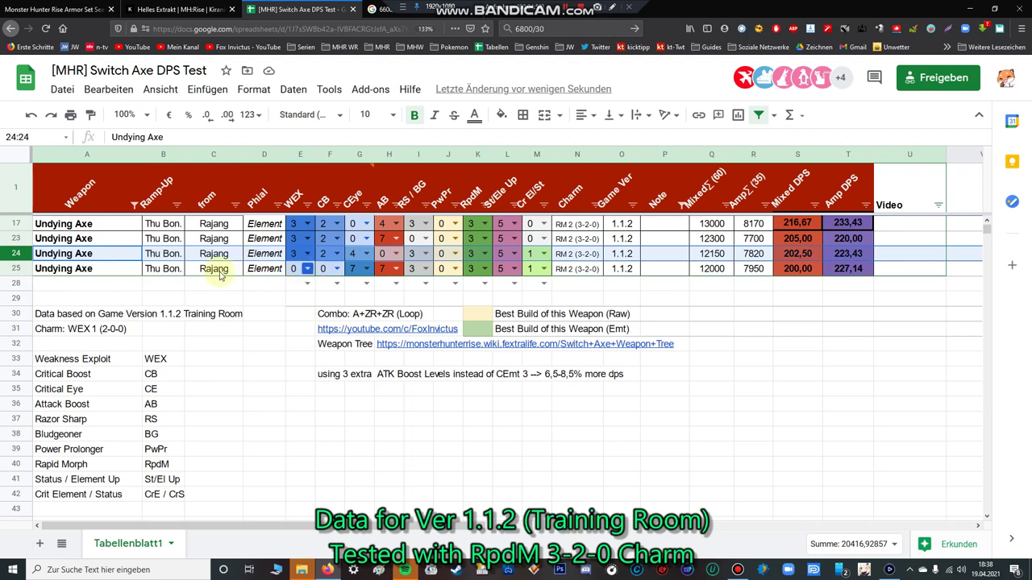
{"action": "left_click", "coordinate": [25, 267]}
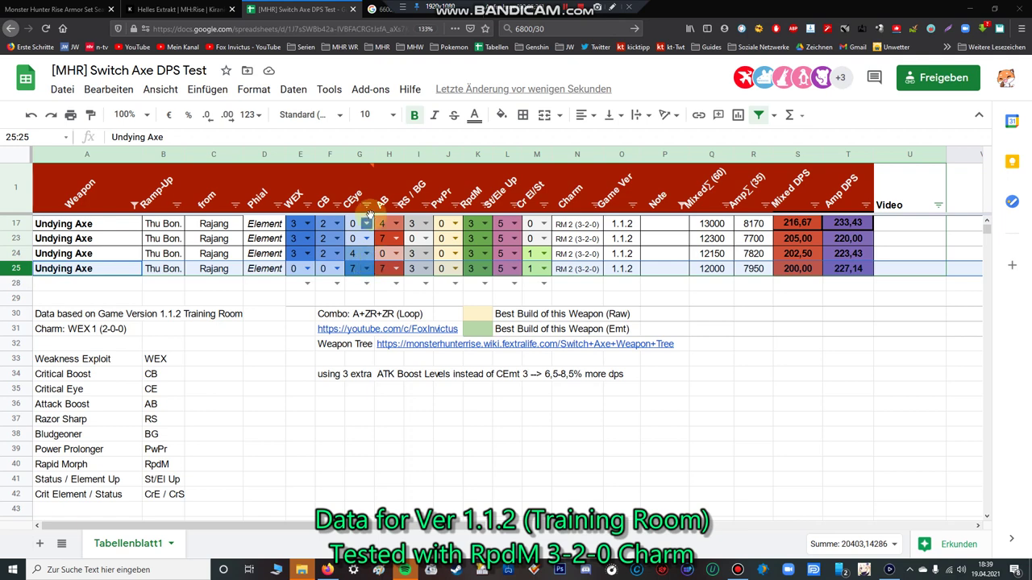
{"action": "mouse_move", "coordinate": [384, 270]}
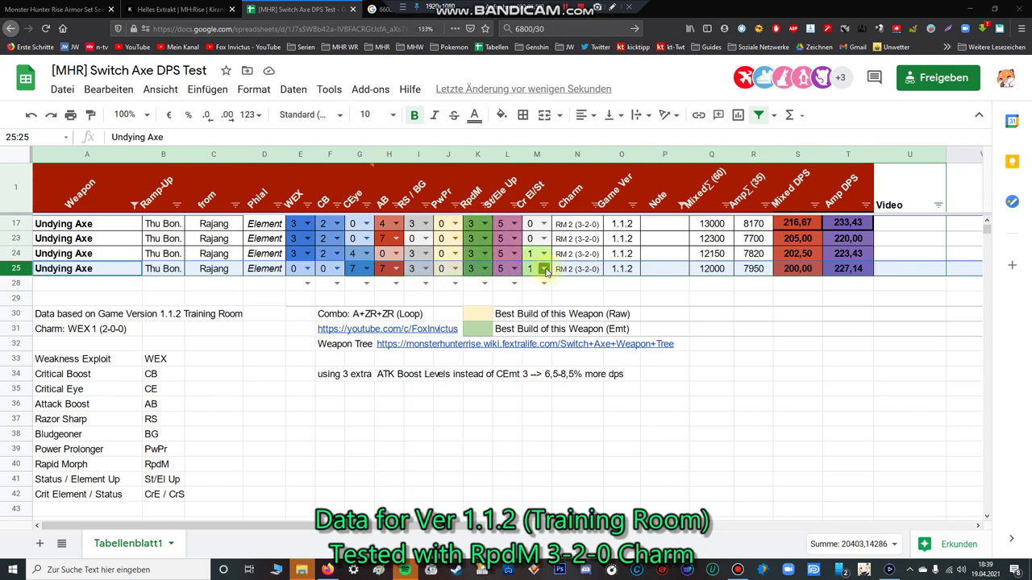
{"action": "left_click", "coordinate": [802, 286]}
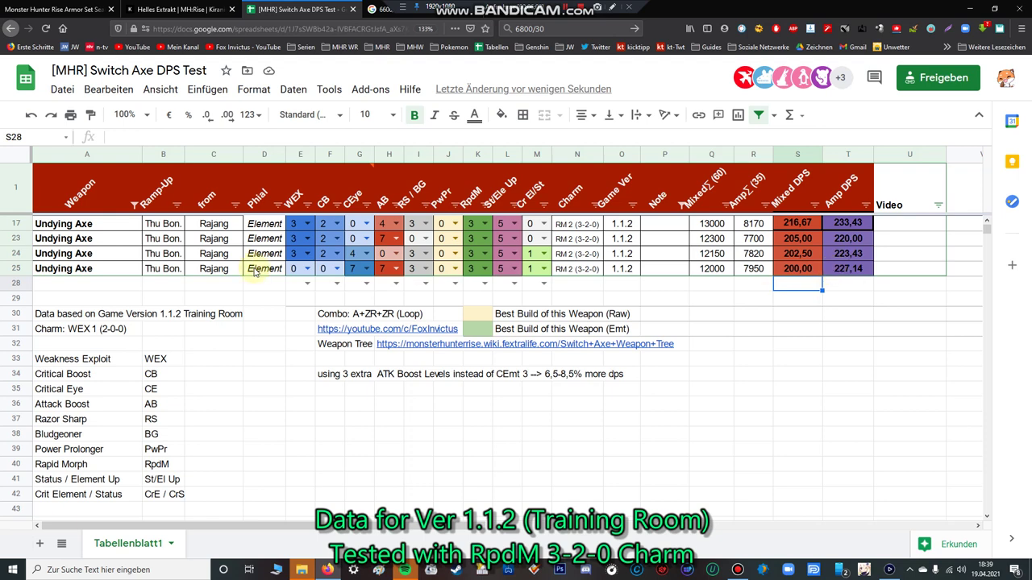
Step: Compare the builds in rows 25 and 23 by highlighting both, and examine rows 24 and 17 individually
{"action": "left_click", "coordinate": [17, 266]}
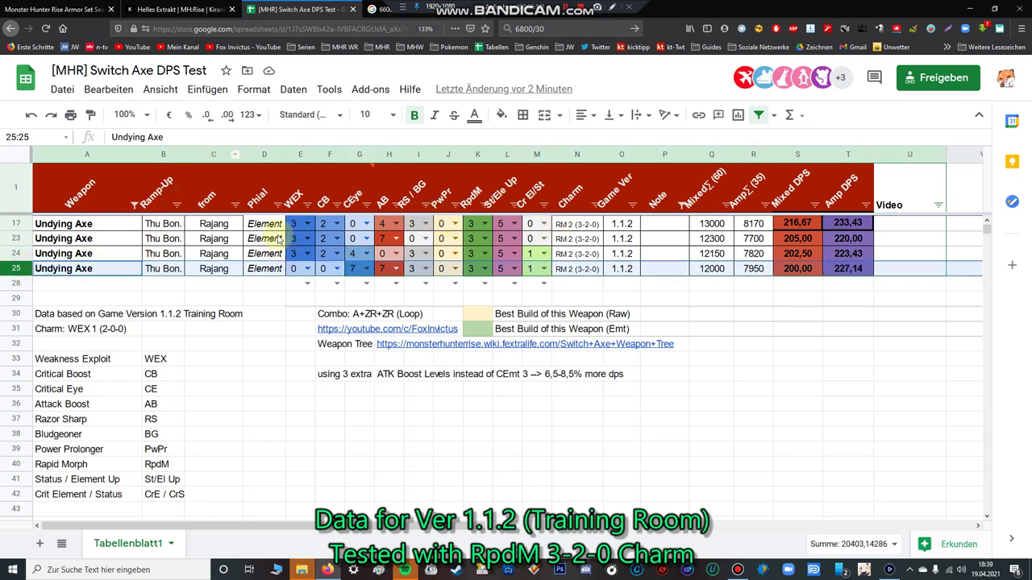
{"action": "left_click", "coordinate": [21, 240], "text": "ctrl"}
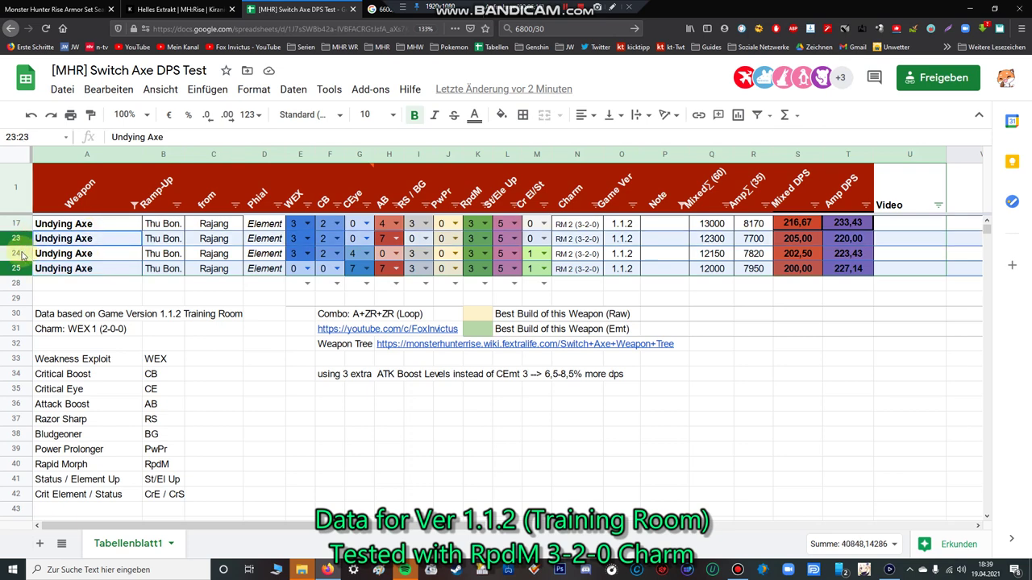
{"action": "left_click", "coordinate": [21, 254]}
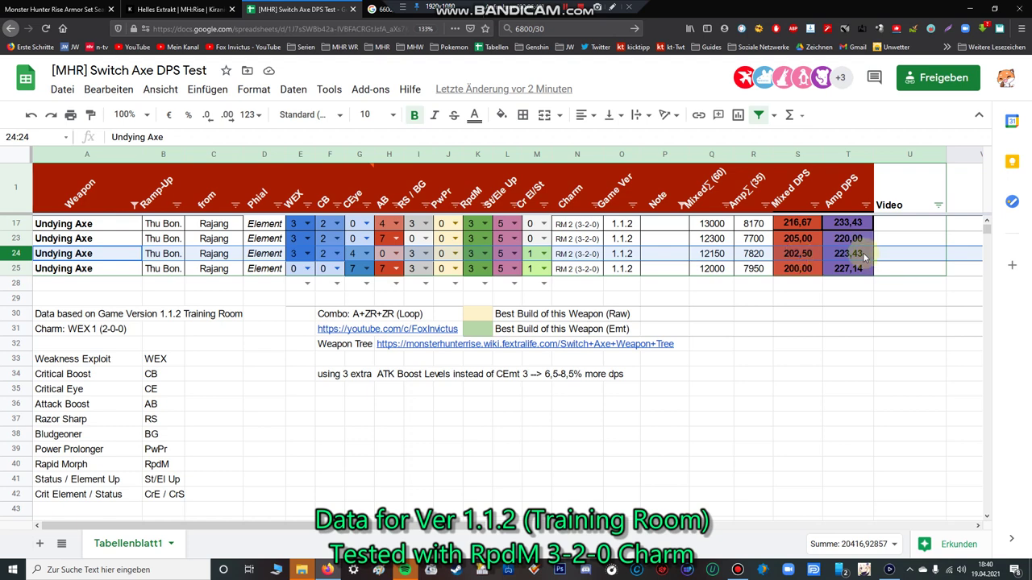
{"action": "left_click", "coordinate": [19, 223]}
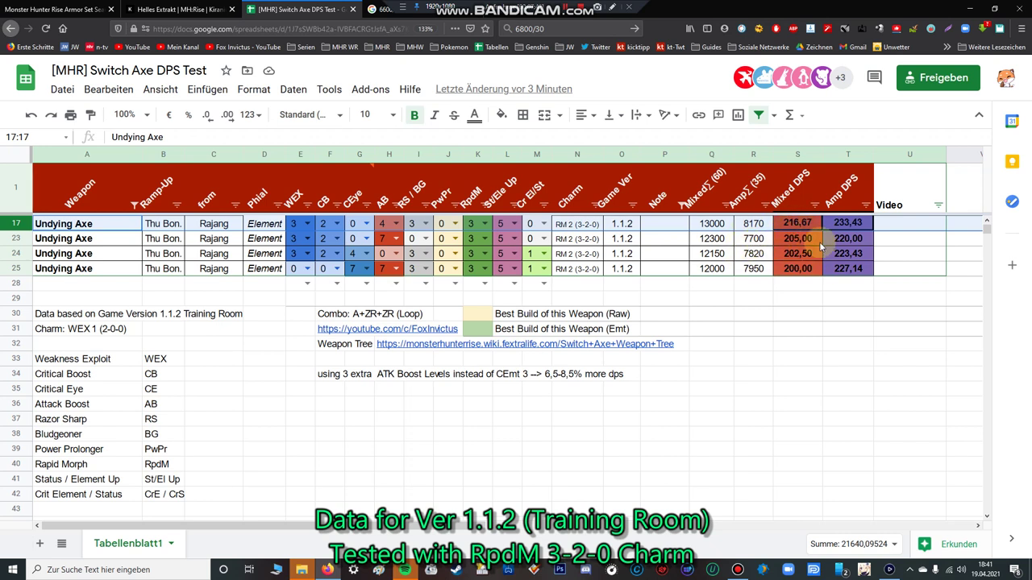
Step: Switch to Monster Hunter Rise and review the equipped Undying Axe II set plus the character's Basic Stats and Attack Status pages
{"action": "left_click", "coordinate": [806, 339]}
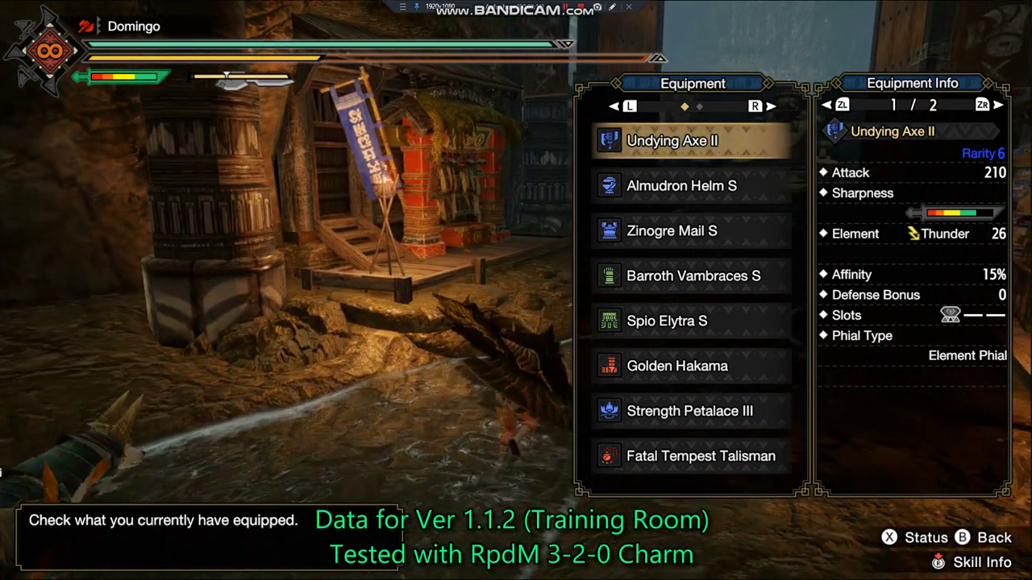
{"action": "key", "text": "Escape"}
{"action": "key", "text": "Up"}
{"action": "key", "text": "Return"}
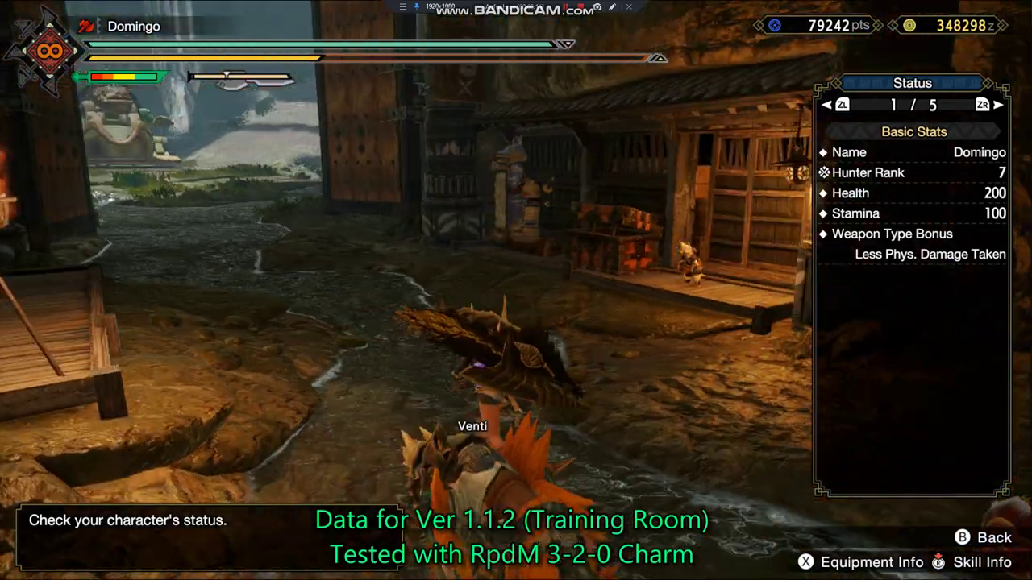
{"action": "key", "text": "Right"}
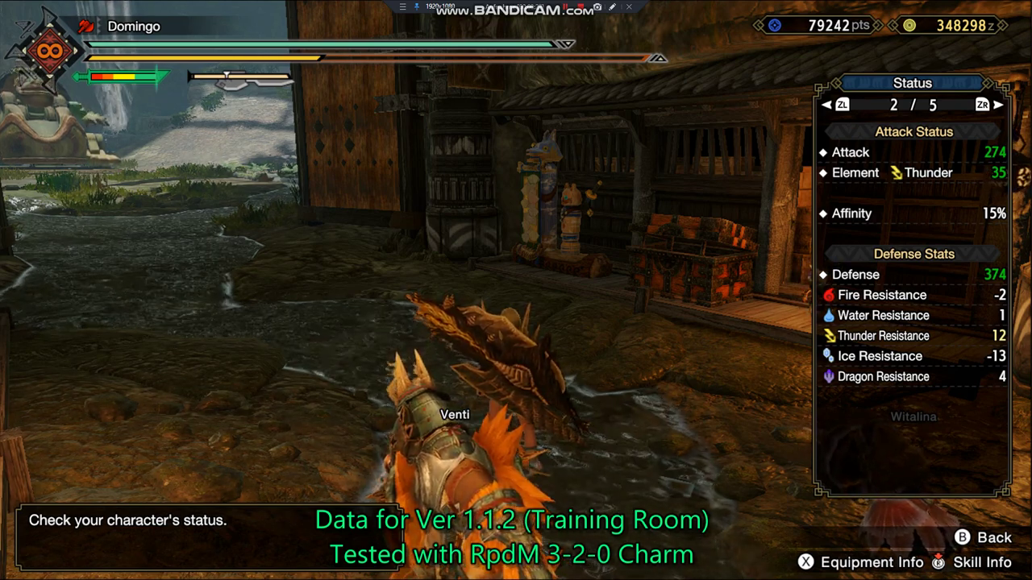
{"action": "key", "text": "Escape"}
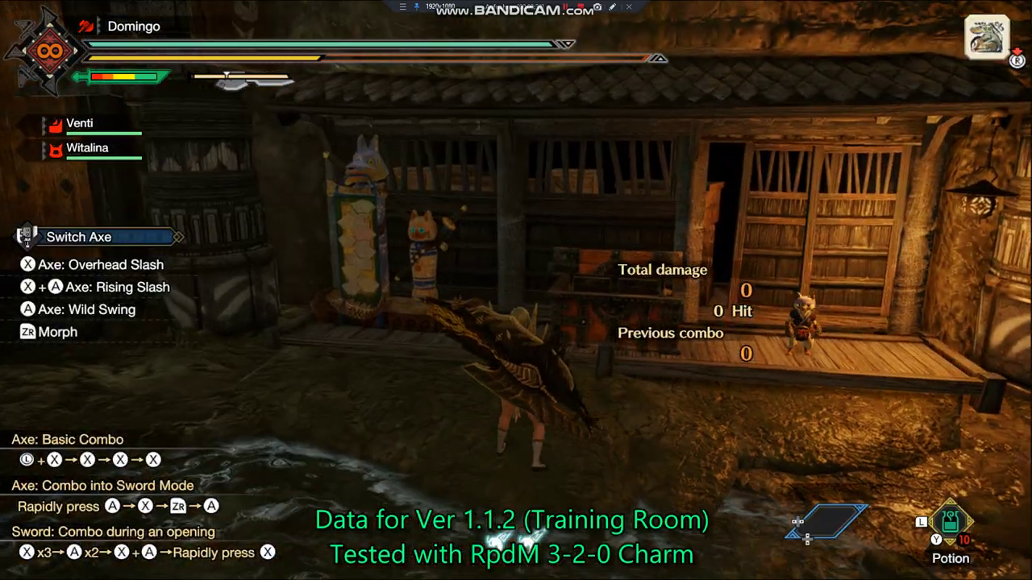
Step: Open the Change Switch Skill list from the item box
{"action": "key", "text": "Return"}
{"action": "key", "text": "Down"}
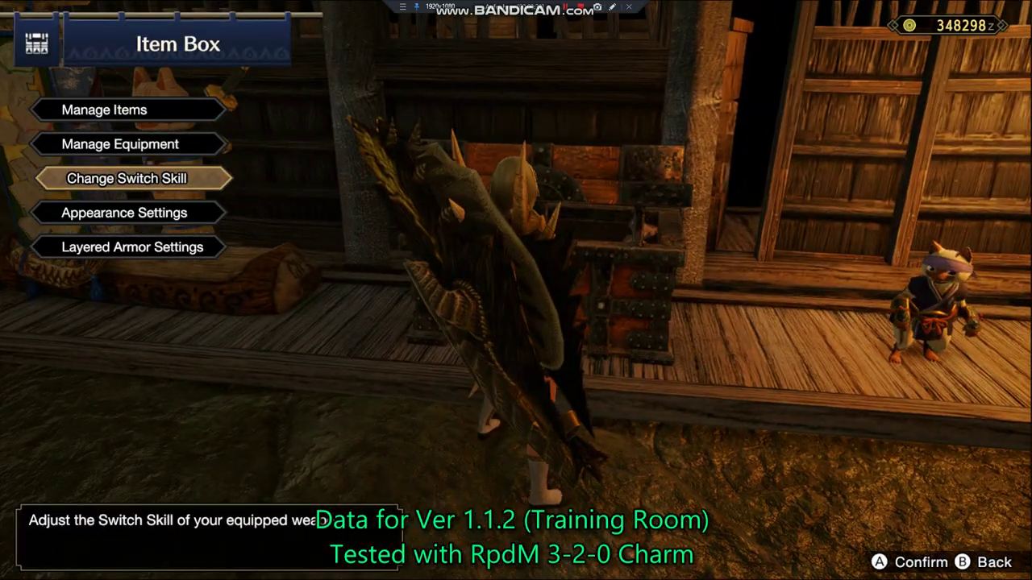
{"action": "key", "text": "Return"}
{"action": "key", "text": "Escape"}
{"action": "key", "text": "Up"}
{"action": "key", "text": "Return"}
{"action": "key", "text": "Escape"}
{"action": "key", "text": "Down"}
{"action": "key", "text": "Return"}
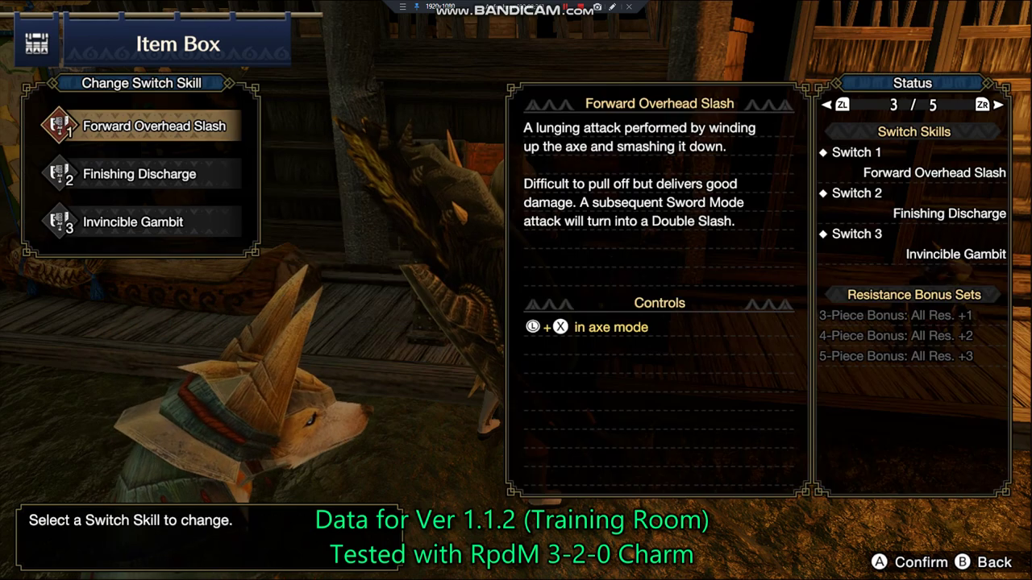
Step: Examine the Switch Axe's equipped switch skills, including the Finishing Discharge description, and return to the item box options
{"action": "key", "text": "Up"}
{"action": "key", "text": "Up"}
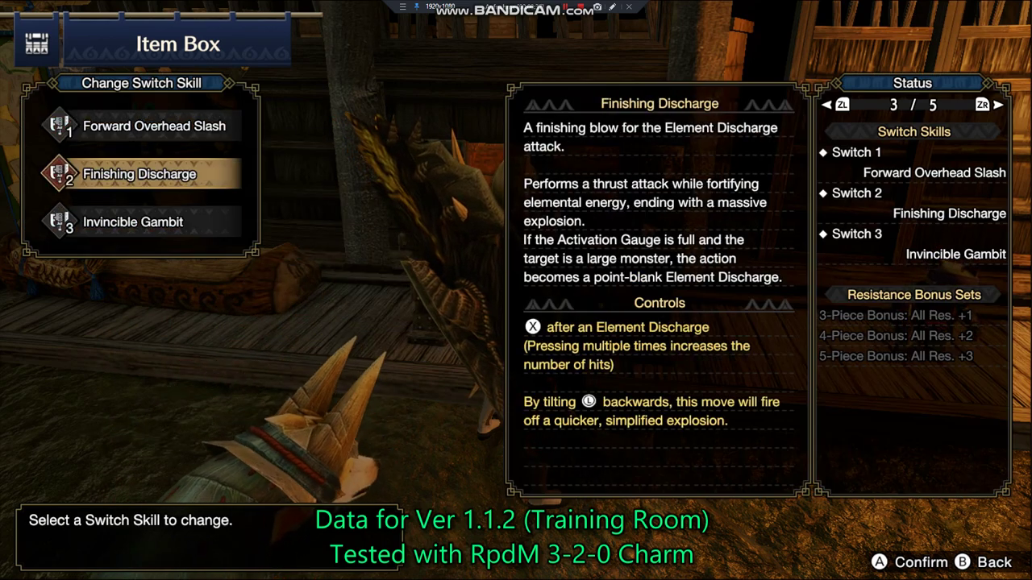
{"action": "key", "text": "Up"}
{"action": "key", "text": "Down"}
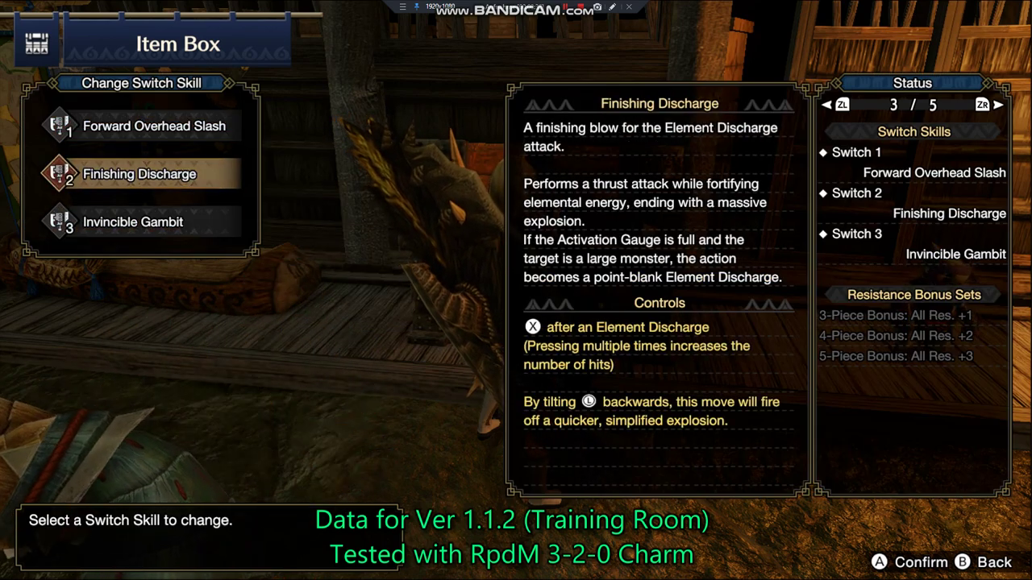
{"action": "key", "text": "Down"}
{"action": "key", "text": "Escape"}
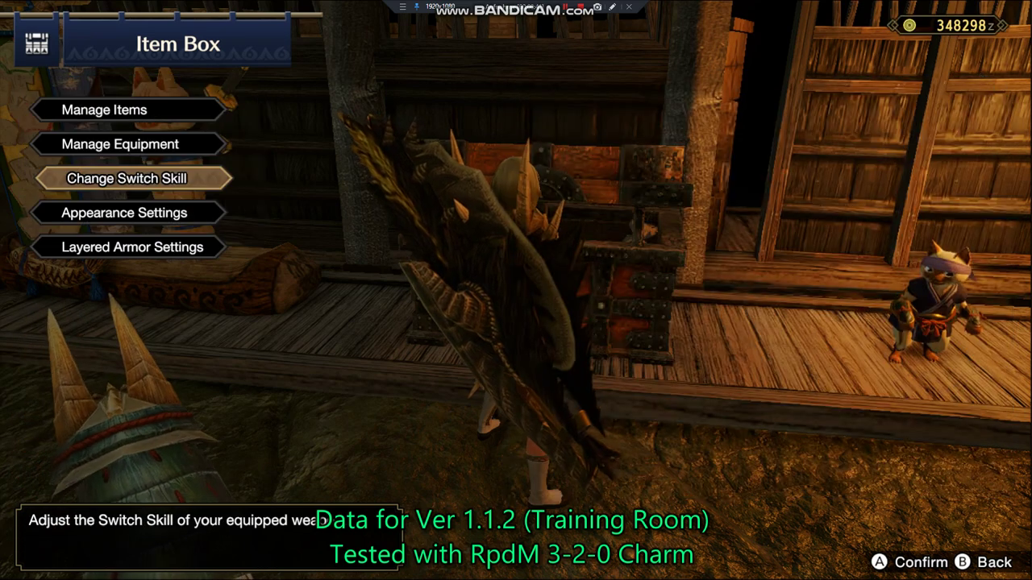
Step: Open Set Decorations for the current equipment and show the Skills page of the Equipment Info
{"action": "key", "text": "Up"}
{"action": "key", "text": "Return"}
{"action": "key", "text": "Up"}
{"action": "key", "text": "Up"}
{"action": "key", "text": "Up"}
{"action": "key", "text": "Up"}
{"action": "key", "text": "Up"}
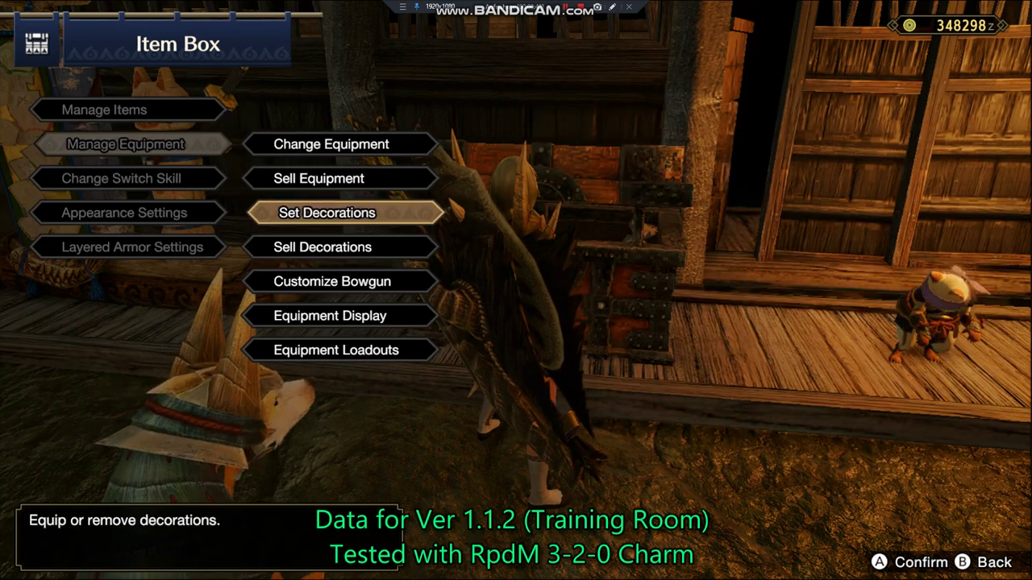
{"action": "key", "text": "Return"}
{"action": "key", "text": "t"}
{"action": "key", "text": "t"}
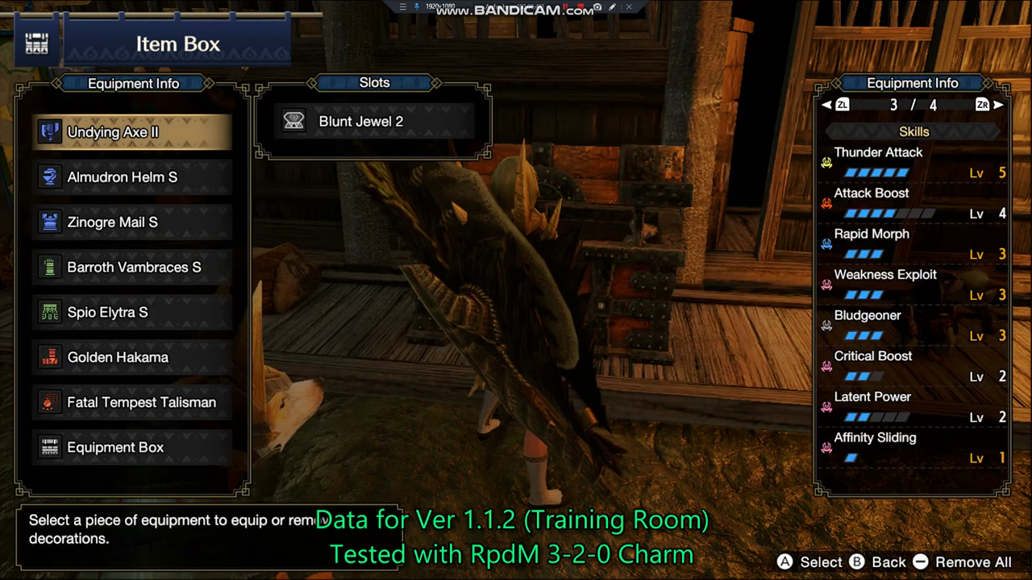
Step: Compare the Undying Axe II's rampage skills page with the build's Skills page in the Equipment Info
{"action": "key", "text": "r"}
{"action": "key", "text": "r"}
{"action": "key", "text": "t"}
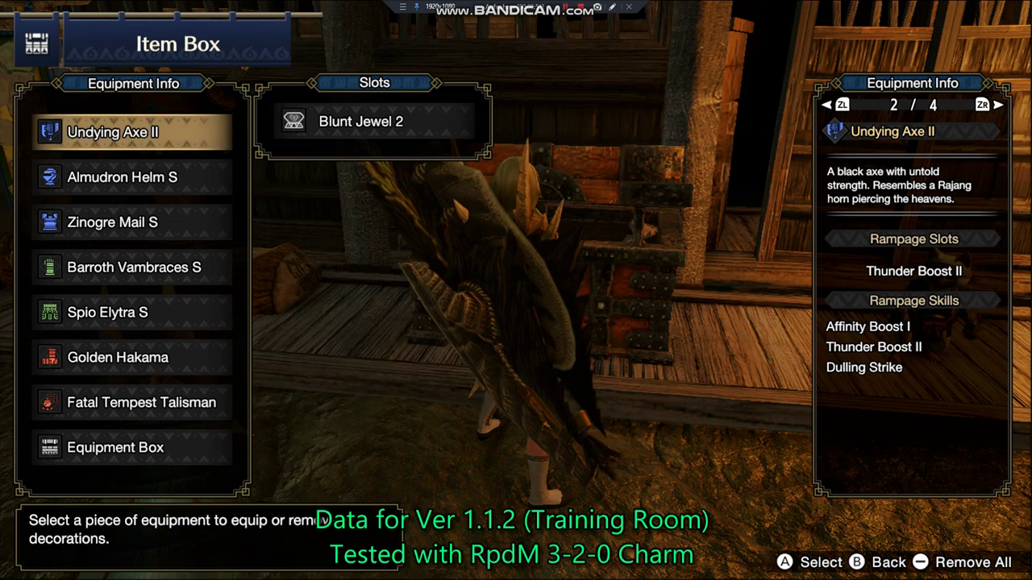
{"action": "key", "text": "t"}
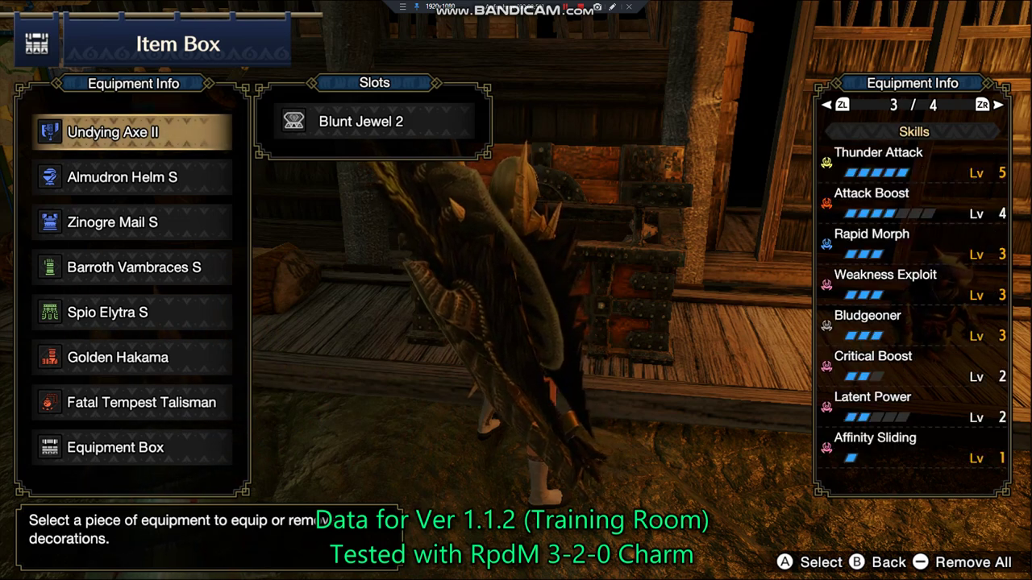
{"action": "key", "text": "t"}
{"action": "key", "text": "r"}
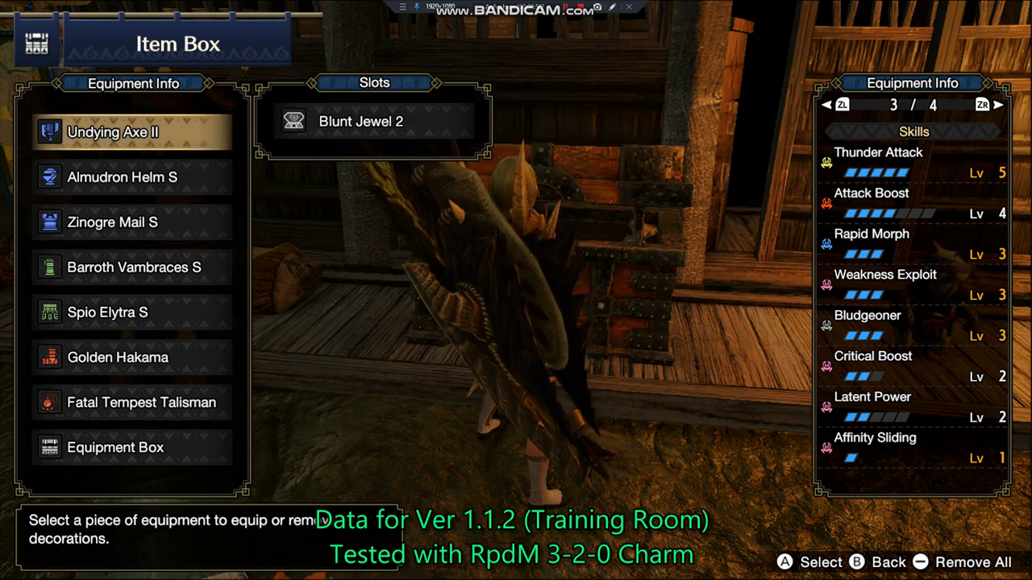
Step: Examine the decorations slotted in each piece from the Almudron Helm S through the Fatal Tempest Talisman
{"action": "key", "text": "Down"}
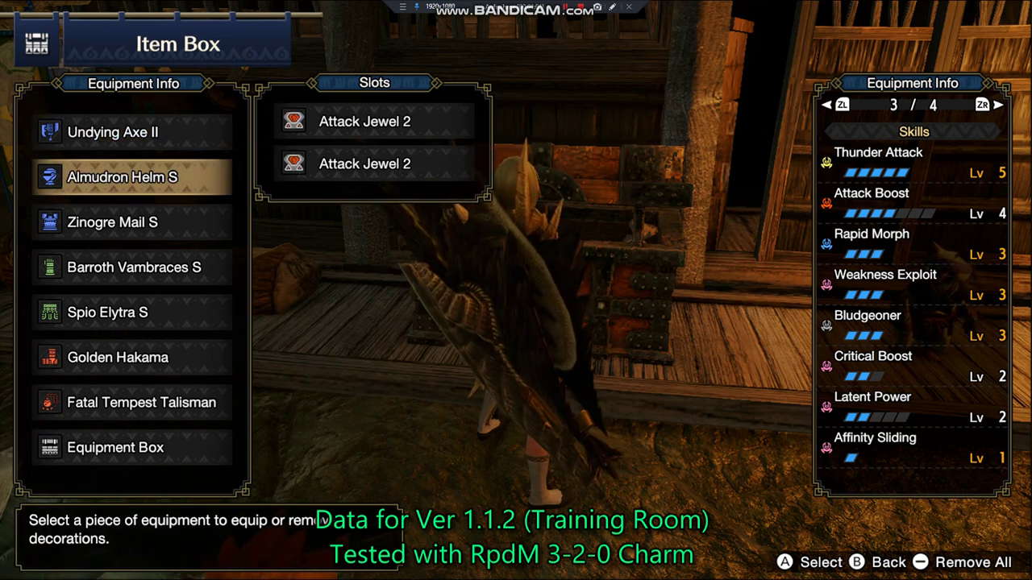
{"action": "key", "text": "Down"}
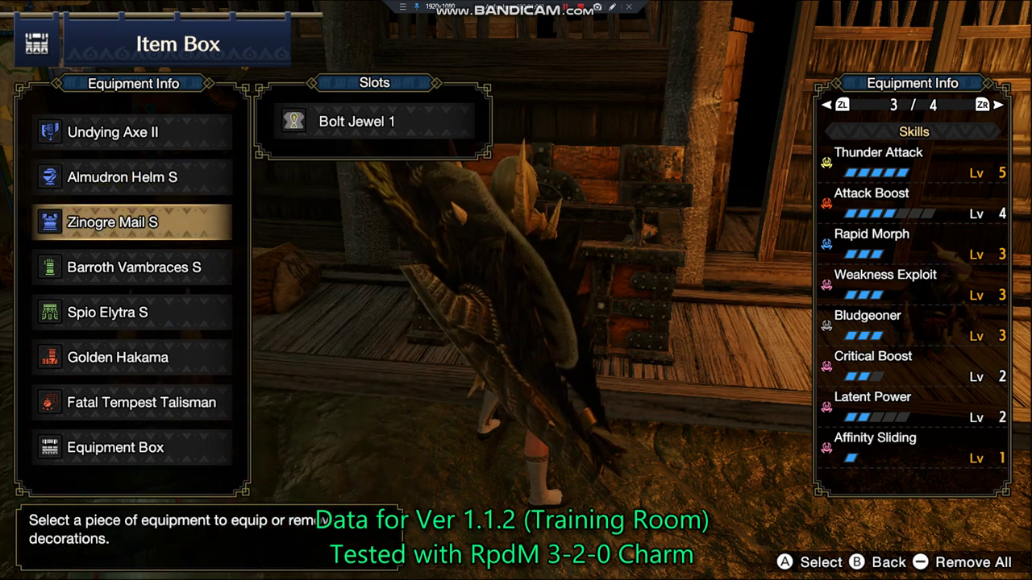
{"action": "key", "text": "Down"}
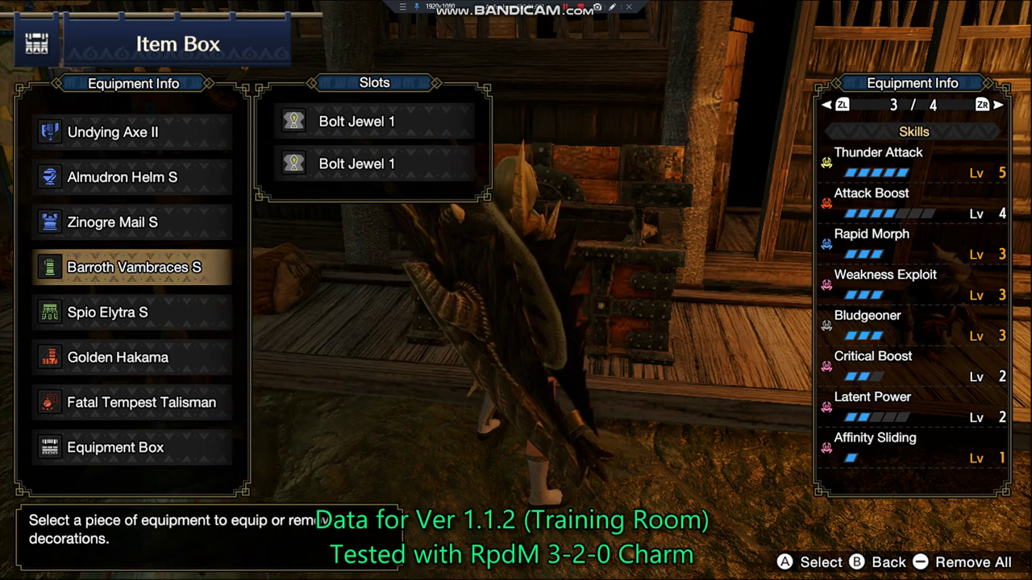
{"action": "key", "text": "Down"}
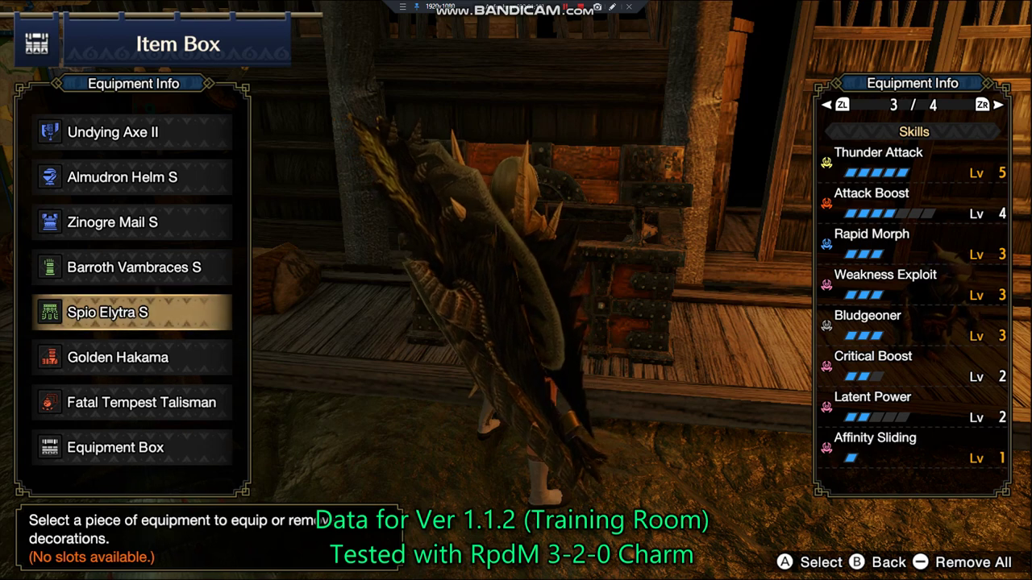
{"action": "key", "text": "Down"}
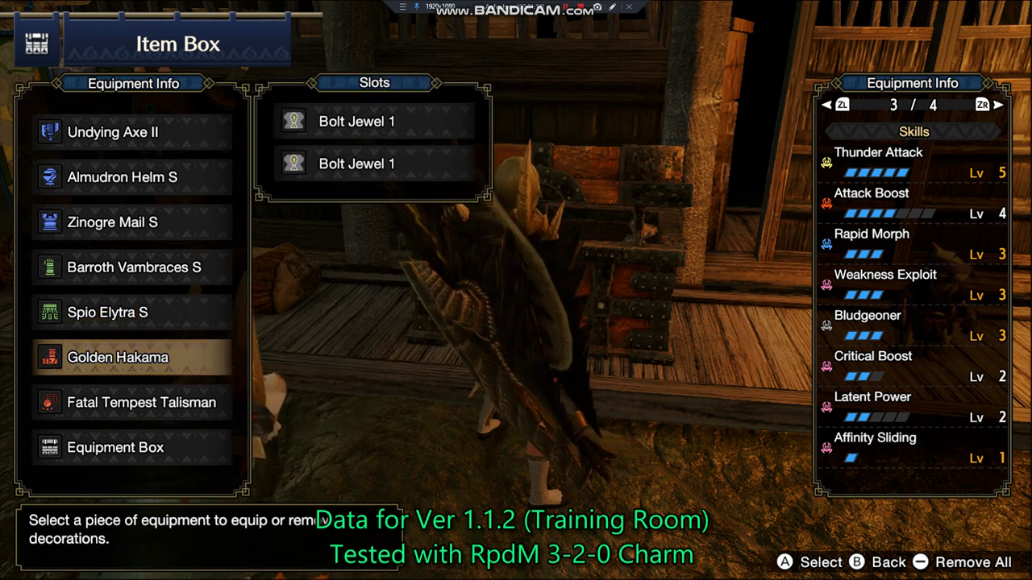
{"action": "key", "text": "Down"}
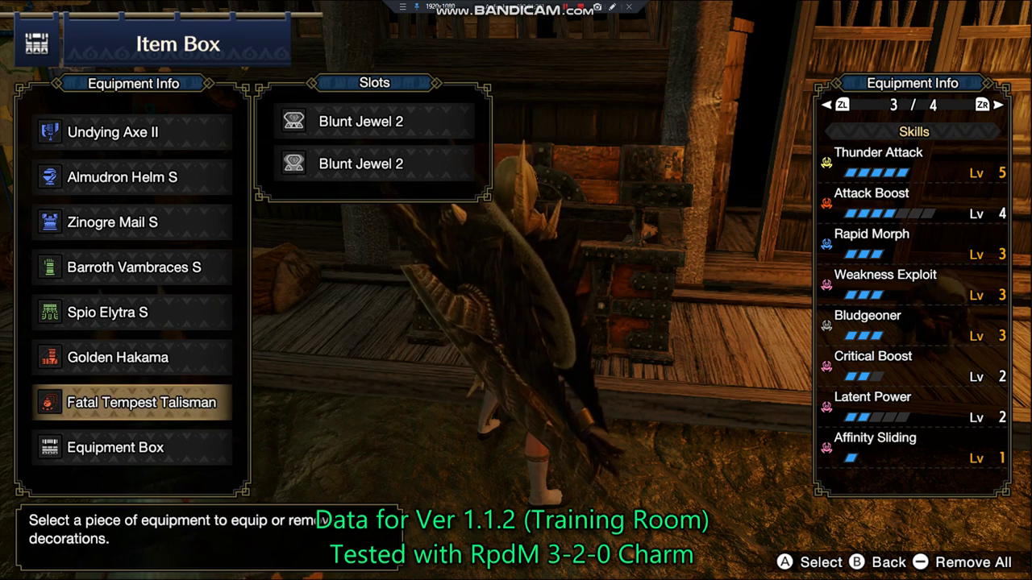
{"action": "key", "text": "Up"}
{"action": "key", "text": "Up"}
{"action": "key", "text": "Up"}
{"action": "key", "text": "Up"}
{"action": "key", "text": "Up"}
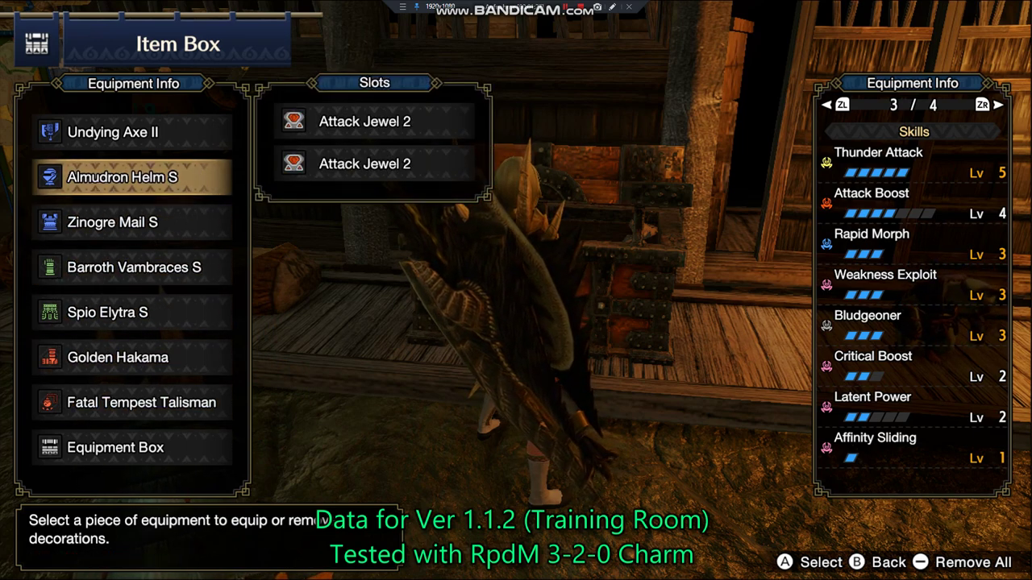
{"action": "key", "text": "Down"}
{"action": "key", "text": "Down"}
{"action": "key", "text": "Down"}
{"action": "key", "text": "Down"}
{"action": "key", "text": "Down"}
{"action": "key", "text": "Down"}
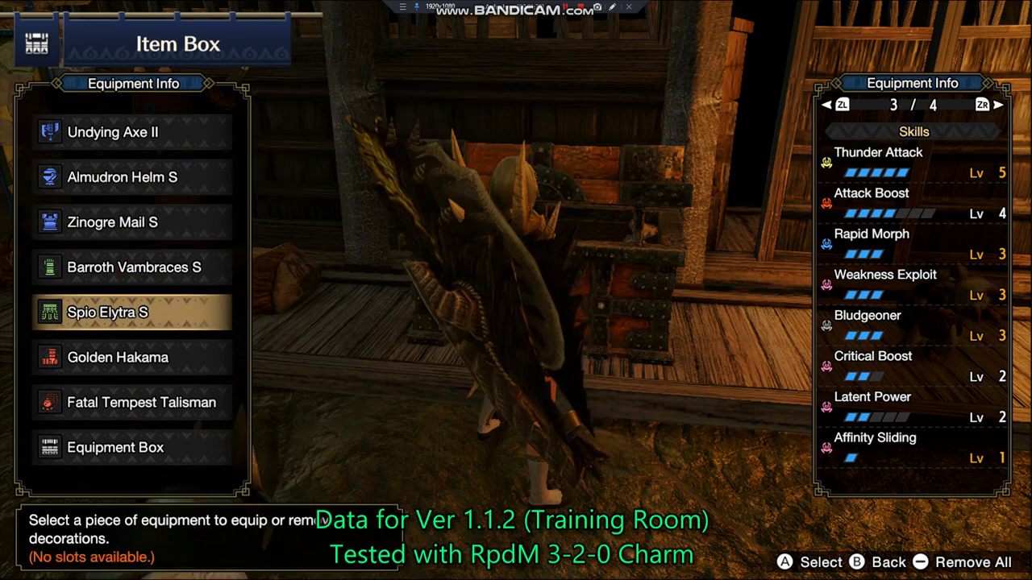
{"action": "key", "text": "Up"}
{"action": "key", "text": "Up"}
{"action": "key", "text": "Up"}
{"action": "key", "text": "Up"}
{"action": "key", "text": "Up"}
{"action": "key", "text": "Up"}
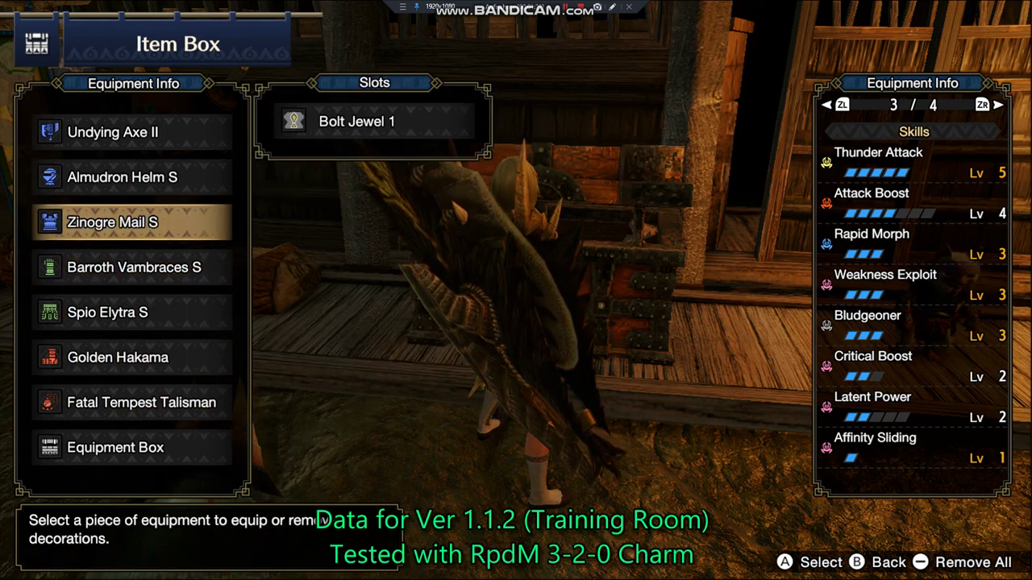
{"action": "key", "text": "Down"}
{"action": "key", "text": "Down"}
{"action": "key", "text": "Down"}
{"action": "key", "text": "Down"}
{"action": "key", "text": "Down"}
{"action": "key", "text": "Down"}
{"action": "key", "text": "Down"}
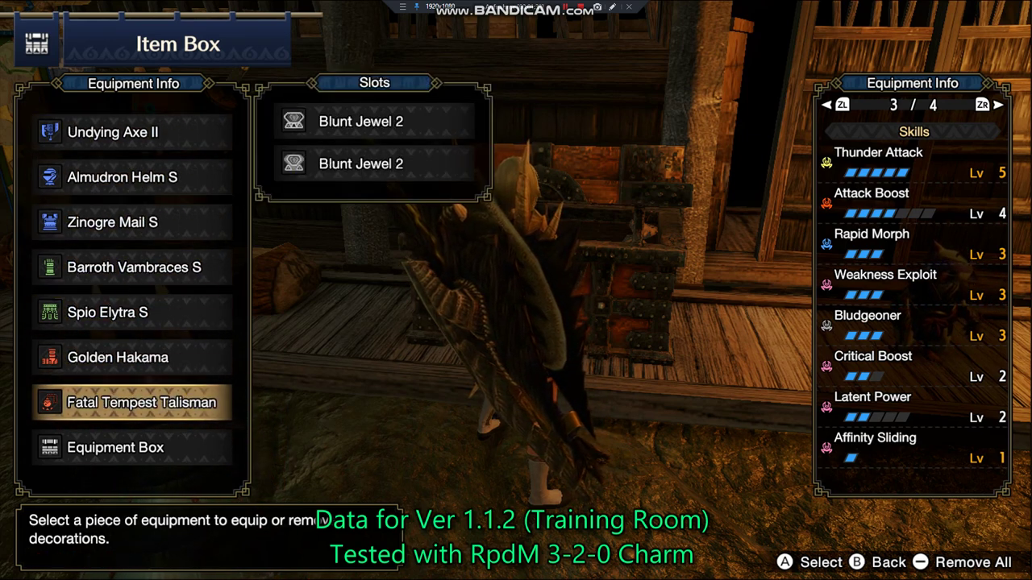
Step: Leave the item box and travel from the Training Area to Kamura Village
{"action": "key", "text": "Escape"}
{"action": "key", "text": "Escape"}
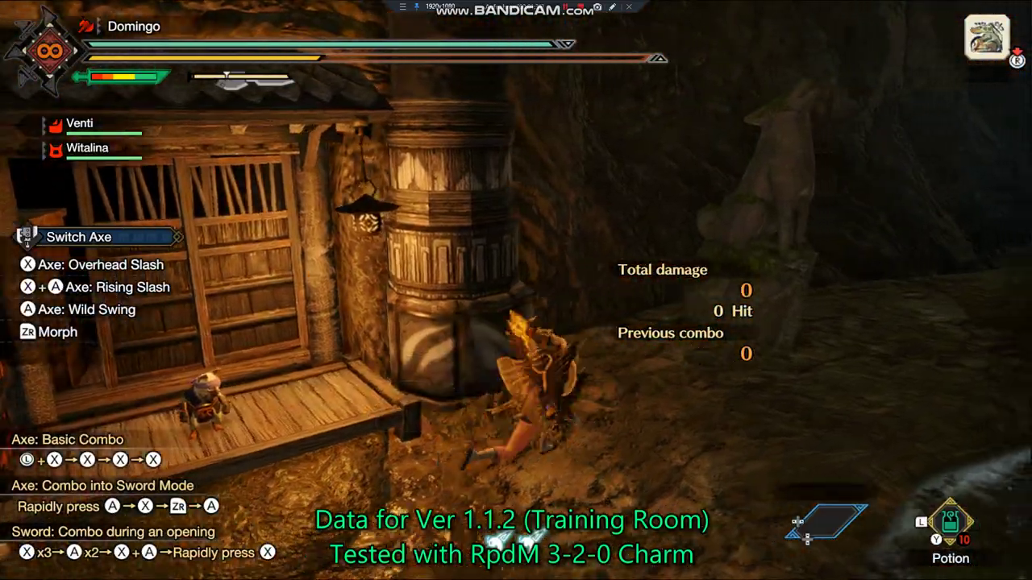
{"action": "key", "text": "Return"}
{"action": "key", "text": "Down"}
{"action": "key", "text": "Down"}
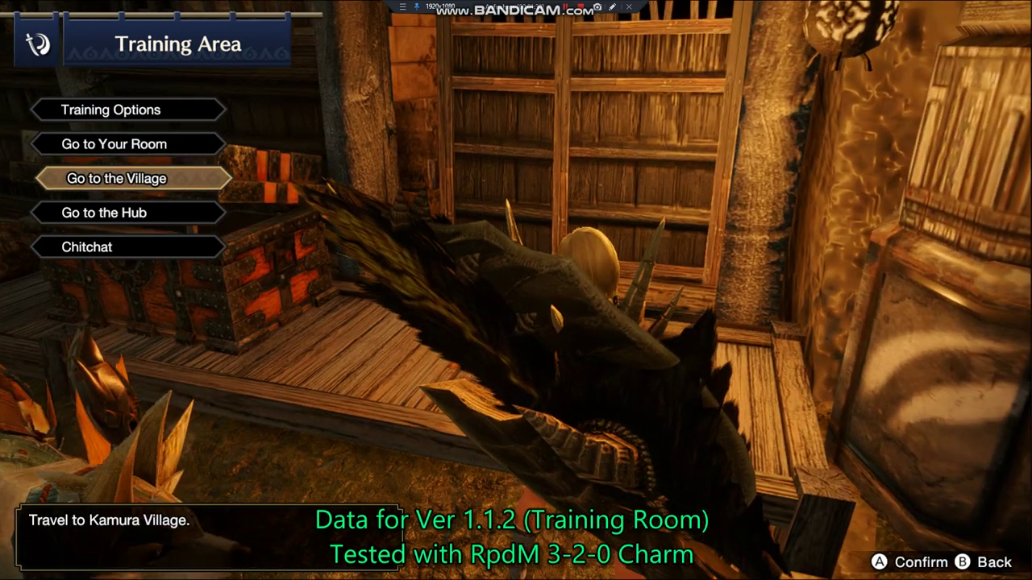
{"action": "key", "text": "Up"}
{"action": "key", "text": "Down"}
{"action": "key", "text": "Down"}
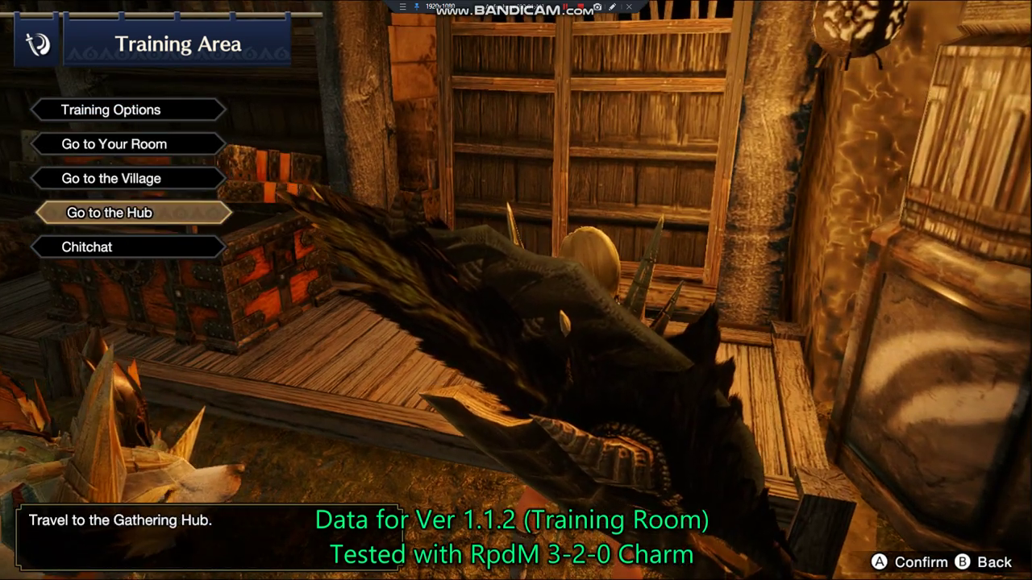
{"action": "key", "text": "Up"}
{"action": "key", "text": "Up"}
{"action": "key", "text": "Down"}
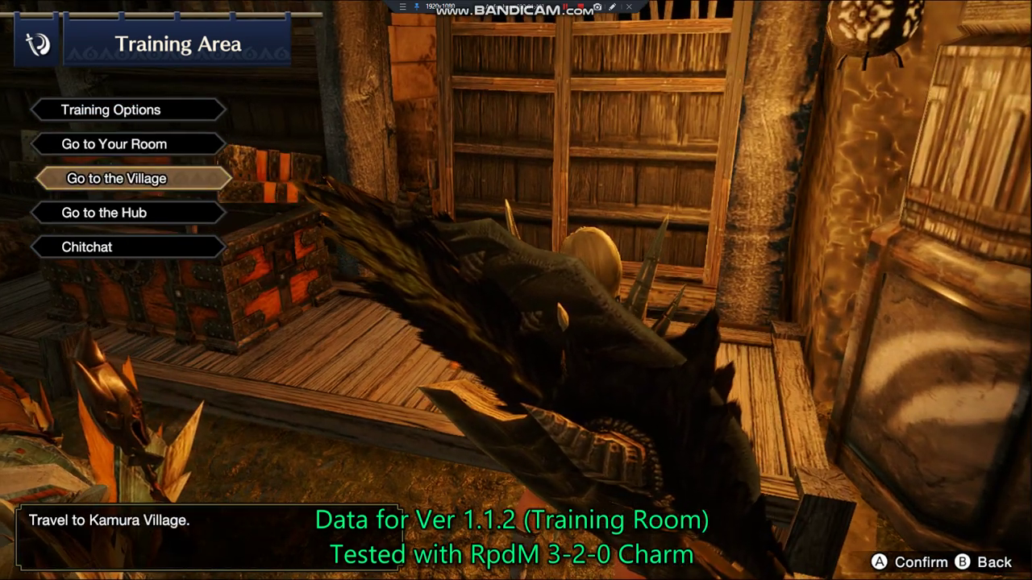
{"action": "key", "text": "Return"}
Step: Open the smithy's Ramp-Up Weapons option and bring up the weapons in the equipment box
{"action": "key", "text": "Return"}
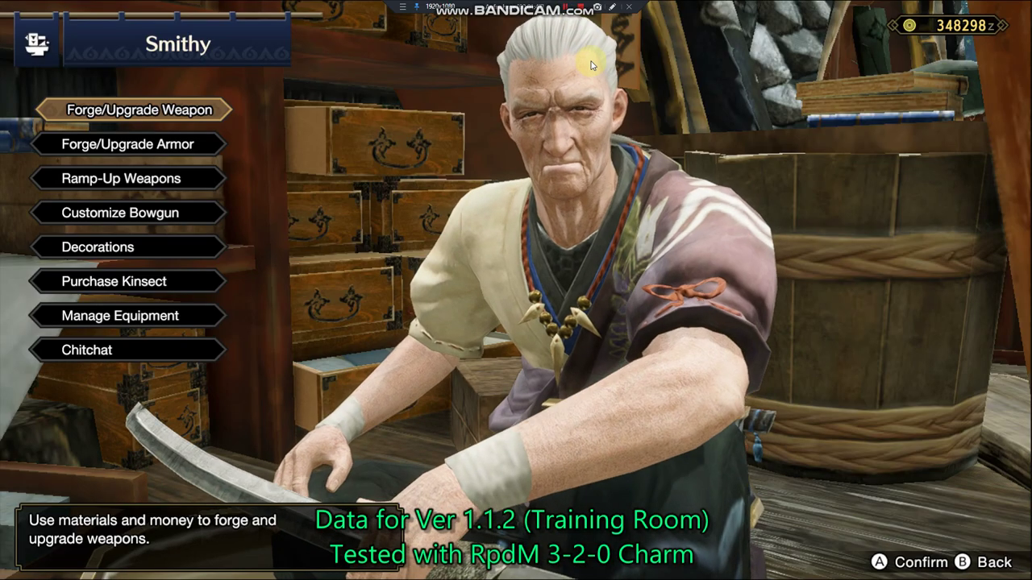
{"action": "key", "text": "Down"}
{"action": "key", "text": "Down"}
{"action": "key", "text": "Return"}
{"action": "key", "text": "Return"}
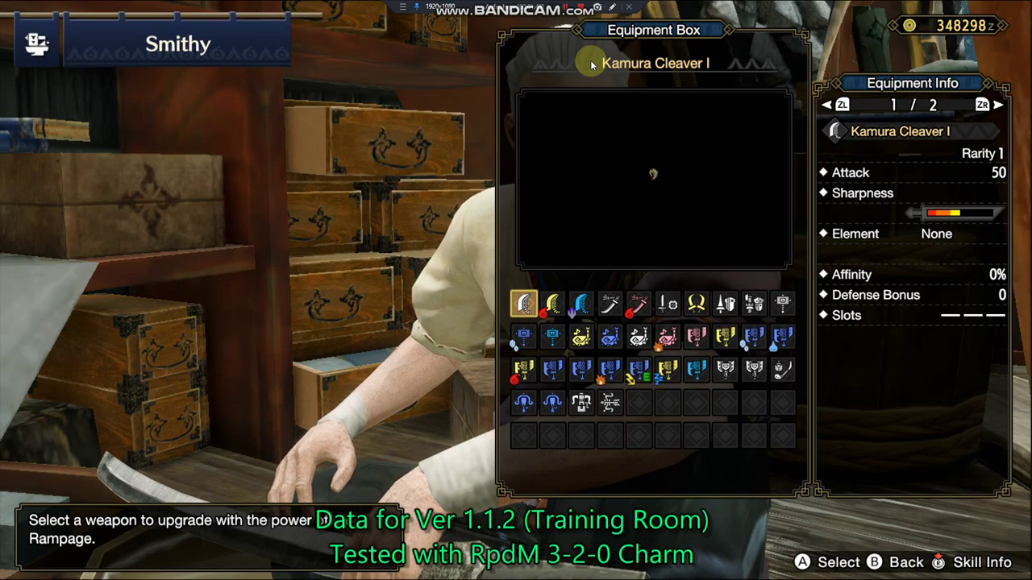
Step: Select the Undying Axe II among the equipment box weapons and open the Rampage Skills for its filled rampage slot
{"action": "key", "text": "Down"}
{"action": "key", "text": "Down"}
{"action": "key", "text": "Left"}
{"action": "key", "text": "Left"}
{"action": "key", "text": "Left"}
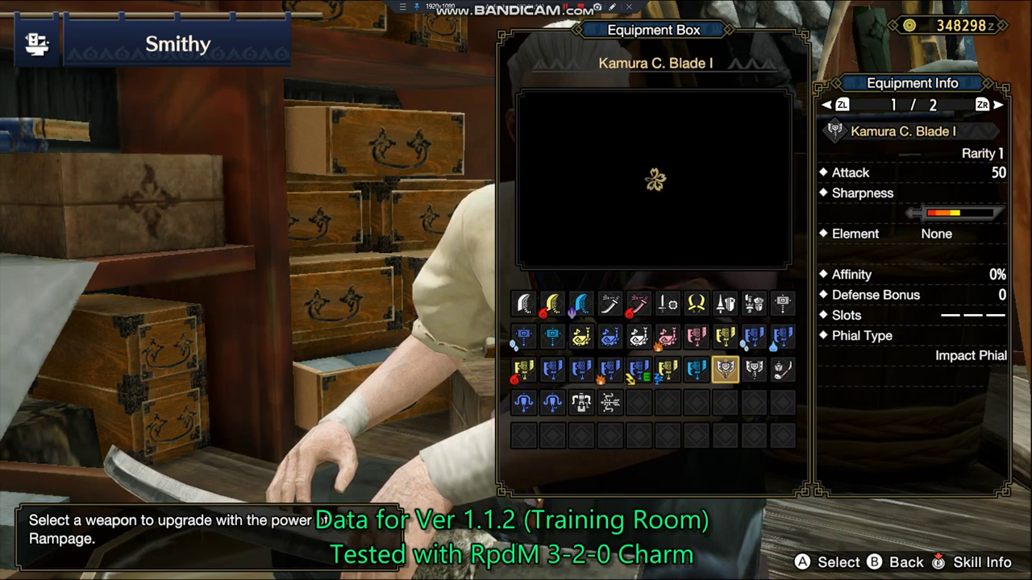
{"action": "key", "text": "Left"}
{"action": "key", "text": "Left"}
{"action": "key", "text": "Left"}
{"action": "key", "text": "Return"}
{"action": "key", "text": "Return"}
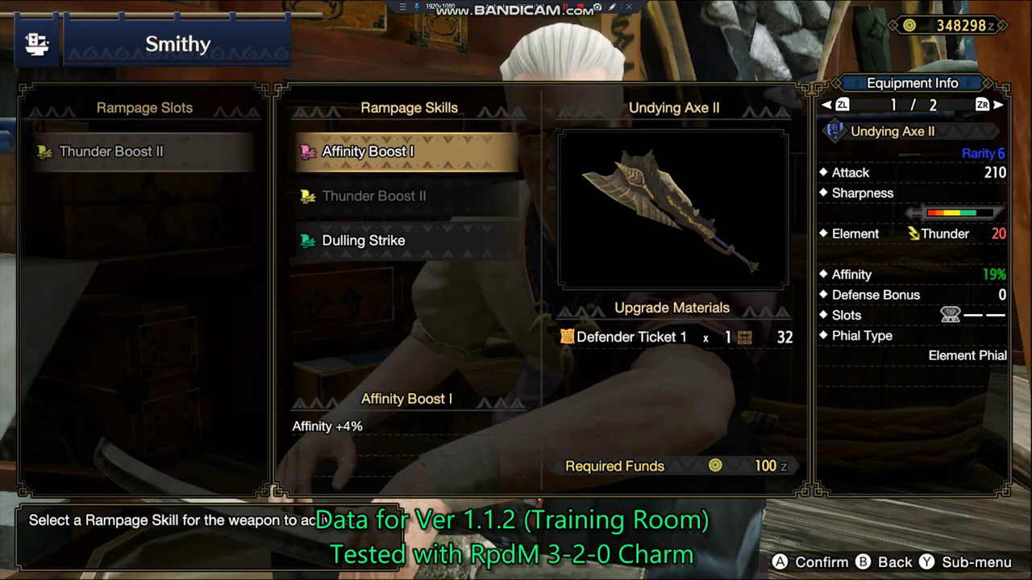
Step: Compare the Undying Axe II's Thunder Boost II and Dulling Strike rampage skills by their effects and weapon stats
{"action": "key", "text": "Down"}
{"action": "key", "text": "Down"}
{"action": "key", "text": "Up"}
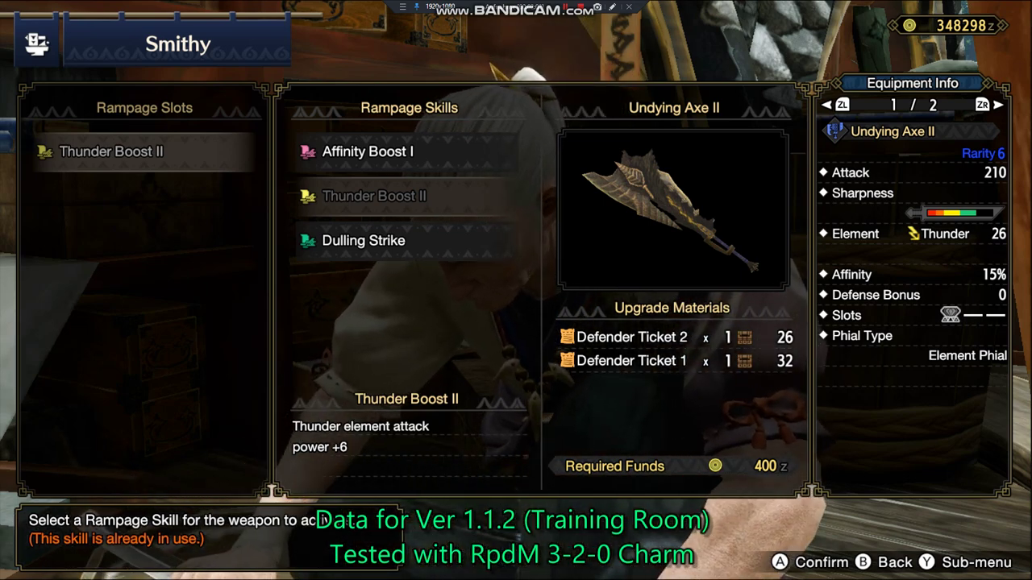
{"action": "key", "text": "Down"}
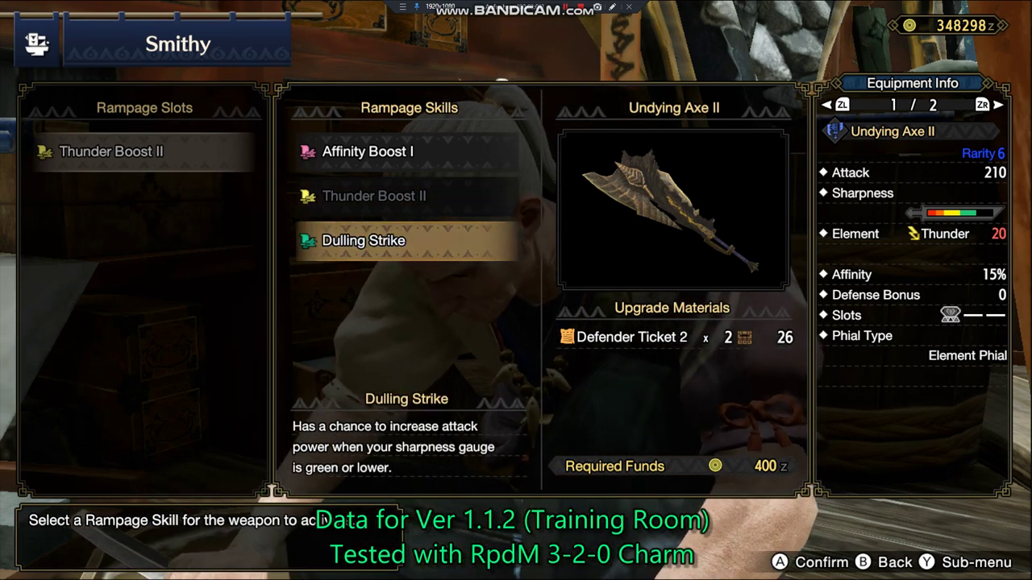
{"action": "key", "text": "Up"}
{"action": "key", "text": "Down"}
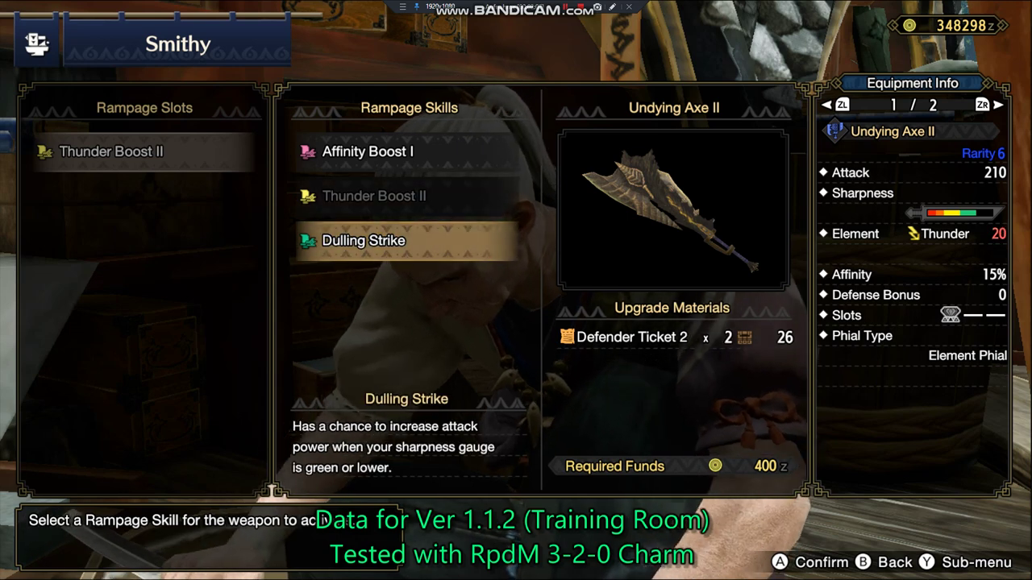
Step: Review the upgrade materials and Thunder element value of Thunder Boost II against those of Dulling Strike for the Undying Axe II
{"action": "key", "text": "Down"}
{"action": "key", "text": "Down"}
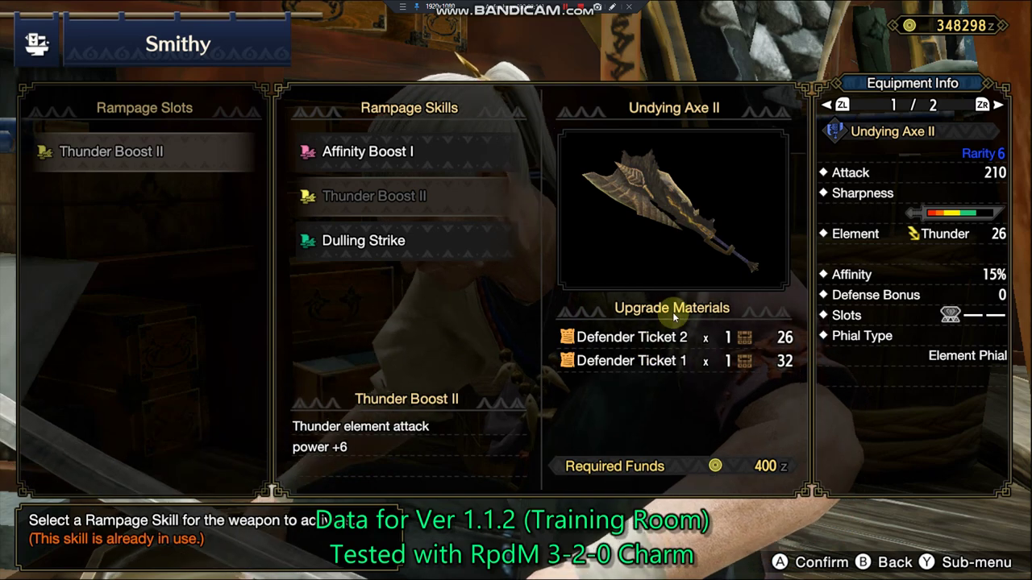
{"action": "key", "text": "Down"}
{"action": "key", "text": "Down"}
{"action": "key", "text": "Down"}
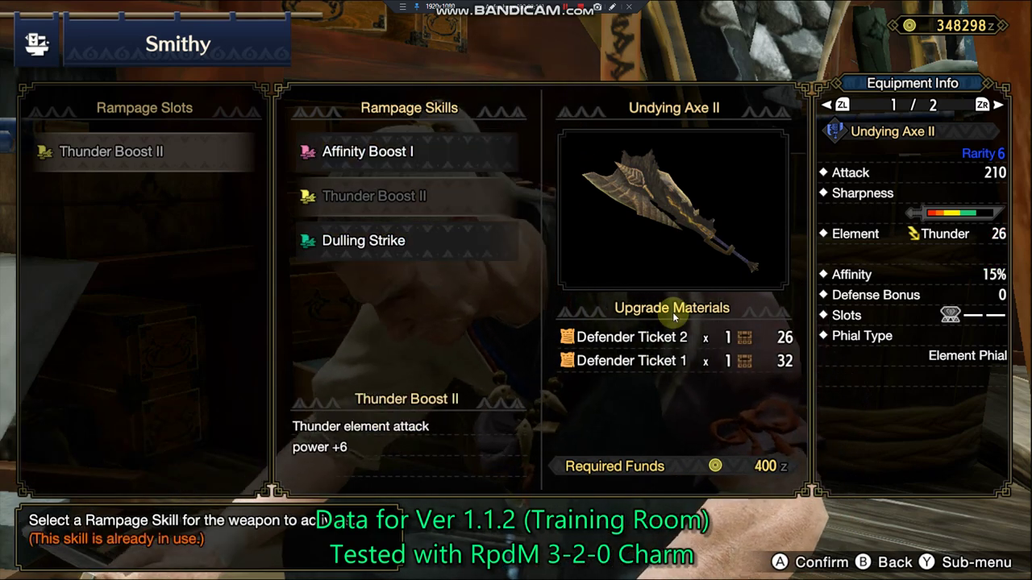
{"action": "key", "text": "Down"}
{"action": "key", "text": "Up"}
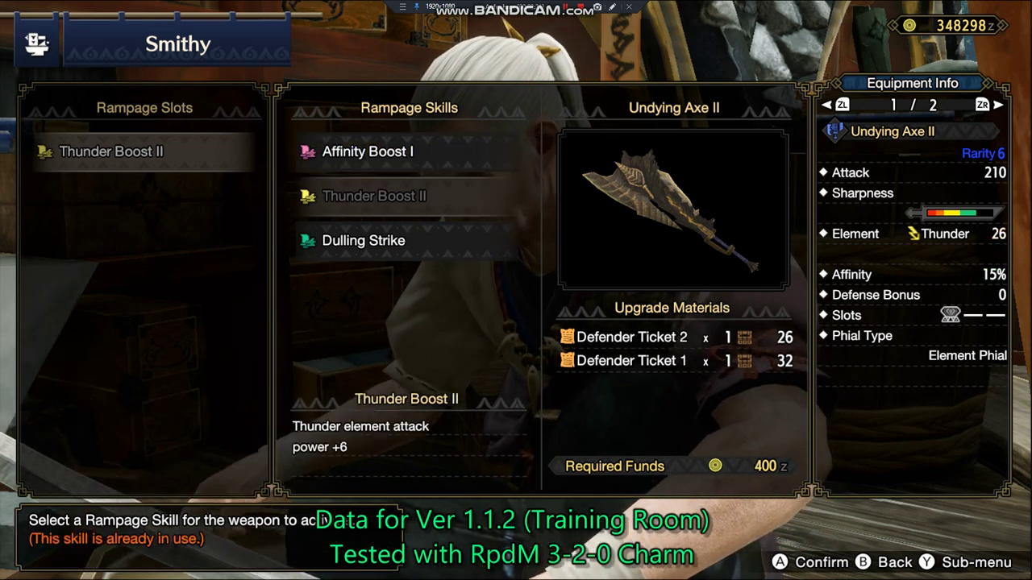
{"action": "key", "text": "Down"}
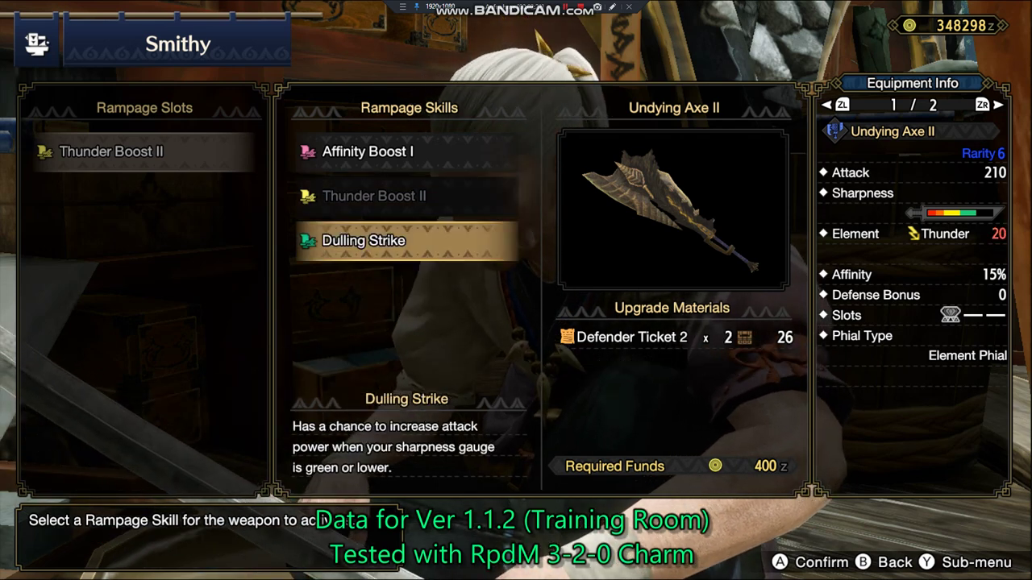
{"action": "key", "text": "Up"}
{"action": "key", "text": "Up"}
{"action": "key", "text": "Down"}
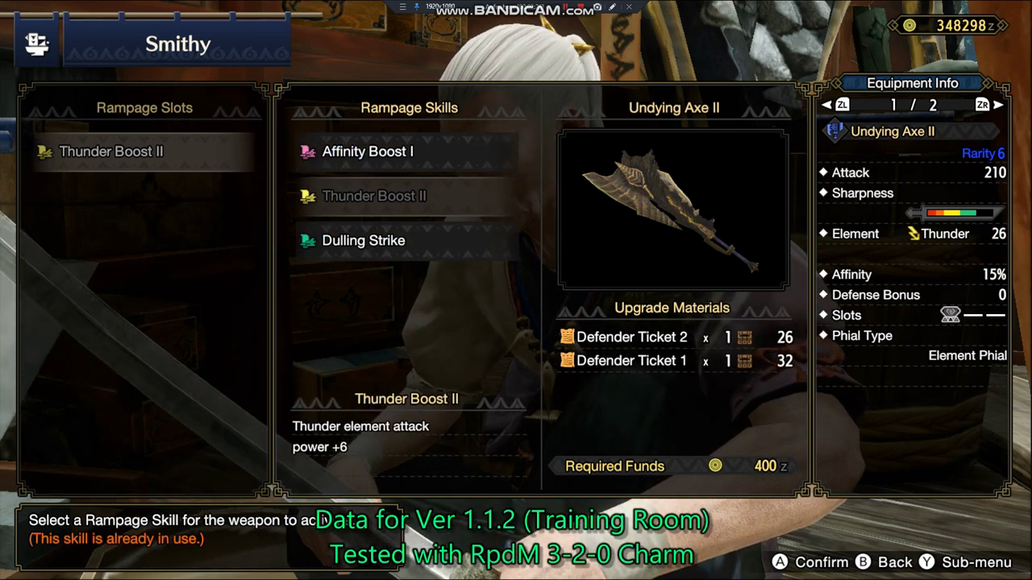
{"action": "key", "text": "Down"}
{"action": "key", "text": "Up"}
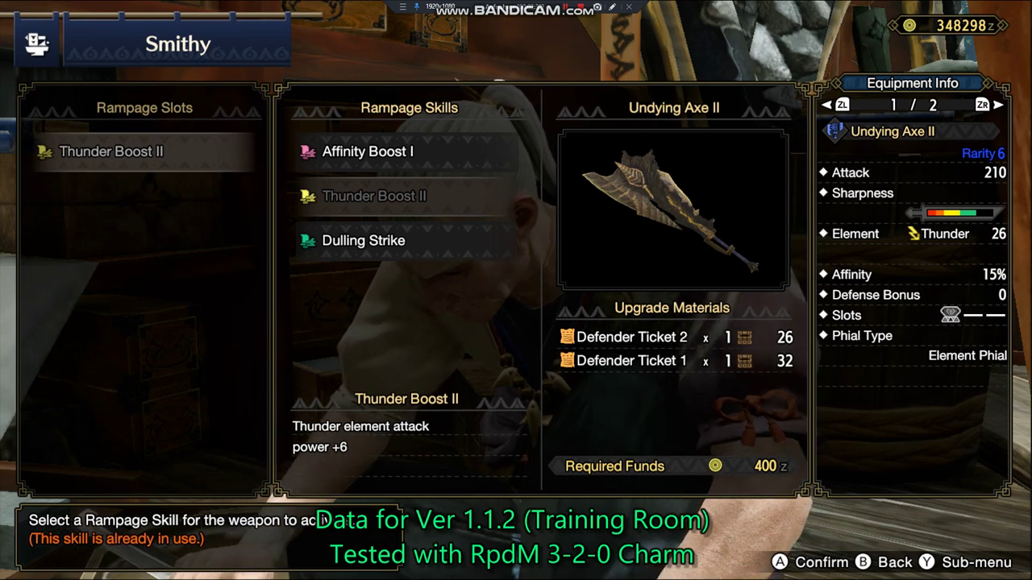
Step: Leave the rampage skill setup and open the Switch Axe weapon trees for forging and upgrading
{"action": "key", "text": "Escape"}
{"action": "key", "text": "Escape"}
{"action": "key", "text": "Escape"}
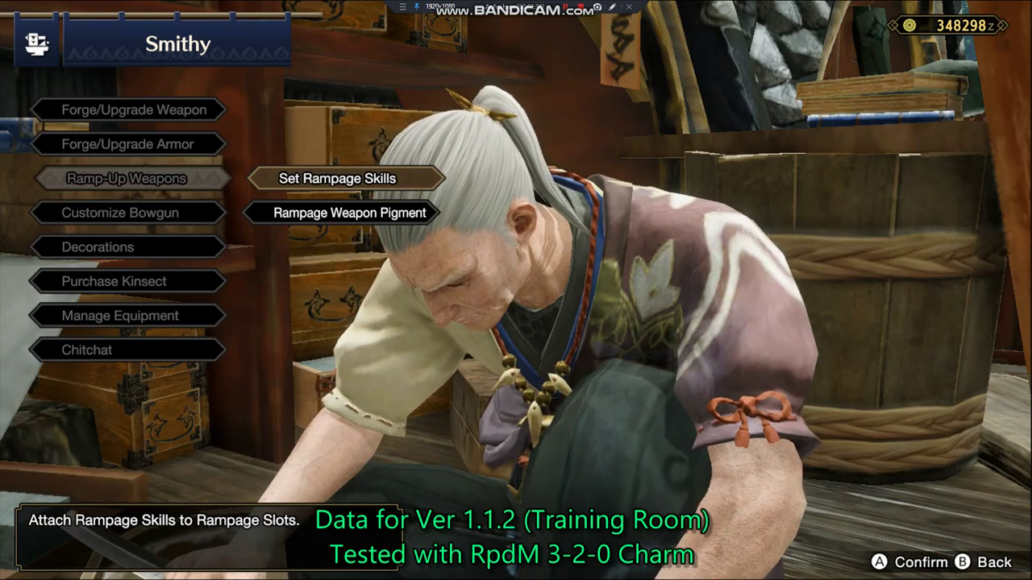
{"action": "key", "text": "Escape"}
{"action": "key", "text": "Up"}
{"action": "key", "text": "Up"}
{"action": "key", "text": "Return"}
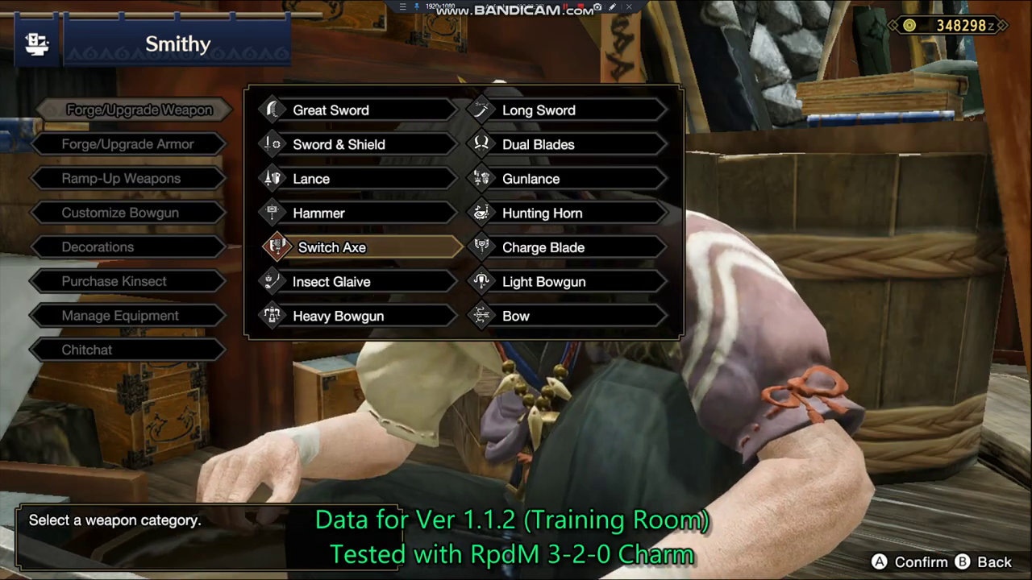
{"action": "key", "text": "Return"}
Step: Find the Rajang Tree among the Switch Axe weapon trees and bring up the Undying Axe II in it
{"action": "key", "text": "Down"}
{"action": "key", "text": "Down"}
{"action": "key", "text": "Down"}
{"action": "key", "text": "Down"}
{"action": "key", "text": "Down"}
{"action": "key", "text": "Down"}
{"action": "key", "text": "Down"}
{"action": "key", "text": "Down"}
{"action": "key", "text": "Down"}
{"action": "key", "text": "Down"}
{"action": "key", "text": "Down"}
{"action": "key", "text": "Down"}
{"action": "key", "text": "Down"}
{"action": "key", "text": "Down"}
{"action": "key", "text": "Down"}
{"action": "key", "text": "Down"}
{"action": "key", "text": "Down"}
{"action": "key", "text": "Down"}
{"action": "key", "text": "Down"}
{"action": "key", "text": "Down"}
{"action": "key", "text": "Down"}
{"action": "key", "text": "Down"}
{"action": "key", "text": "Down"}
{"action": "key", "text": "Down"}
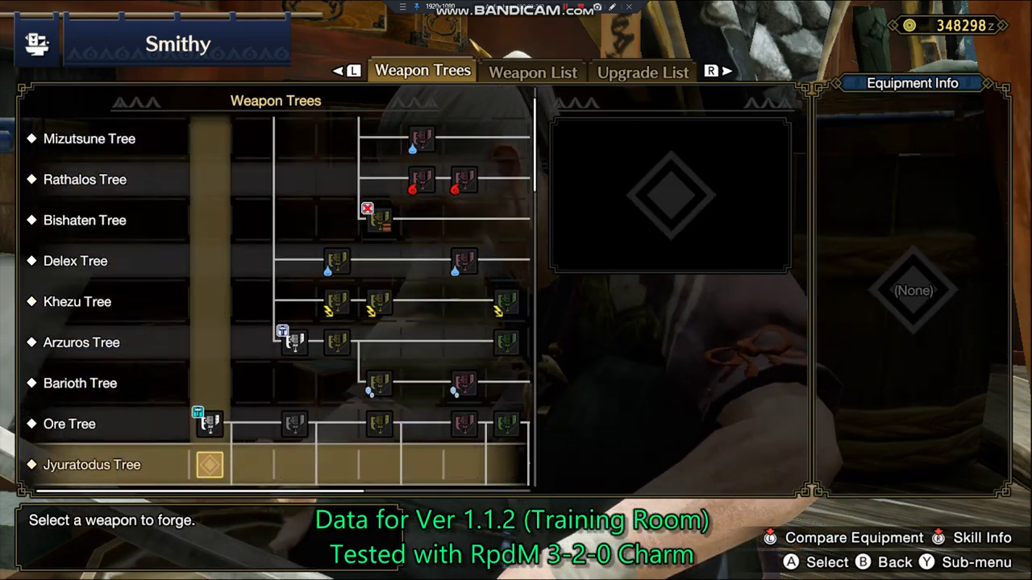
{"action": "key", "text": "Down"}
{"action": "key", "text": "Down"}
{"action": "key", "text": "Down"}
{"action": "key", "text": "Down"}
{"action": "key", "text": "Down"}
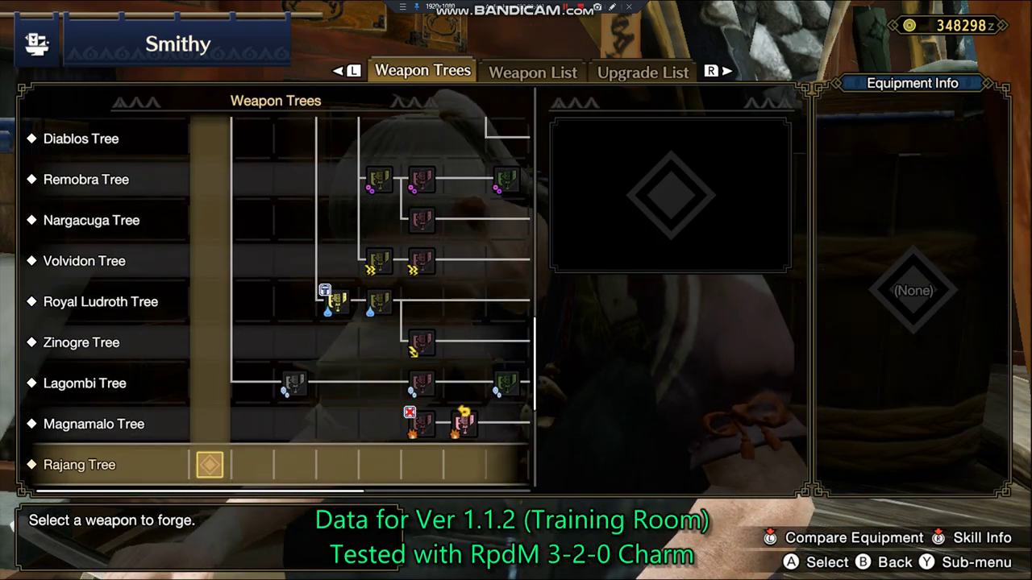
{"action": "key", "text": "Down"}
{"action": "key", "text": "Up"}
{"action": "key", "text": "Right"}
{"action": "key", "text": "Right"}
{"action": "key", "text": "Right"}
{"action": "key", "text": "Right"}
{"action": "key", "text": "Right"}
{"action": "key", "text": "Right"}
{"action": "key", "text": "Right"}
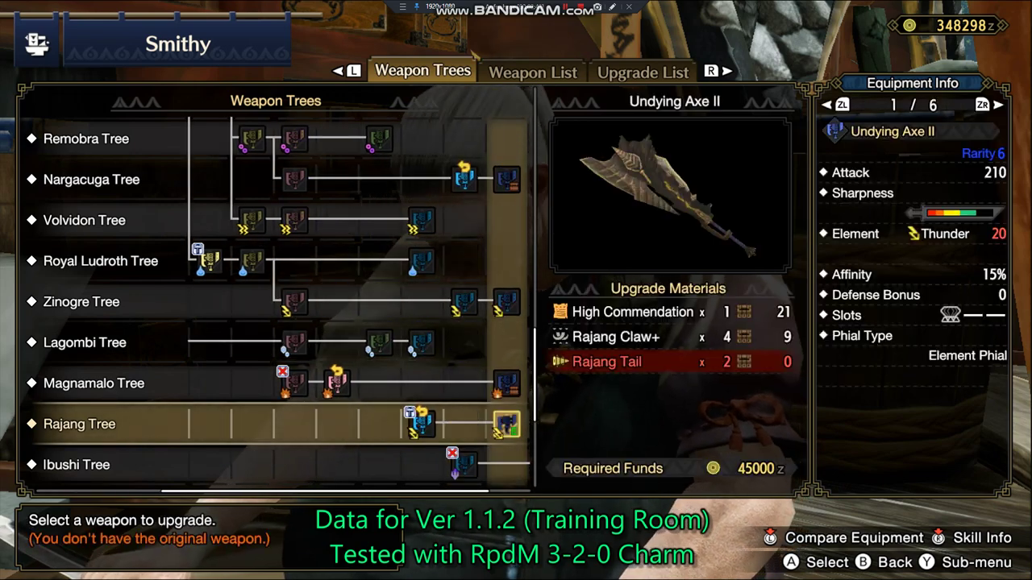
Step: Compare the Undying Axe I's forging materials and stats with the upgrade materials and stats of the Undying Axe II
{"action": "key", "text": "Left"}
{"action": "key", "text": "Left"}
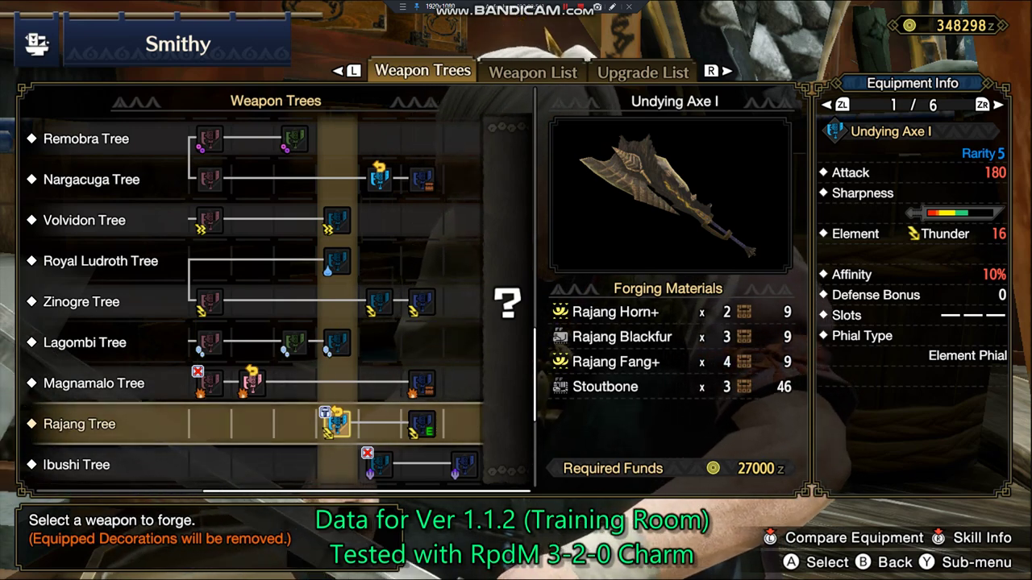
{"action": "key", "text": "Right"}
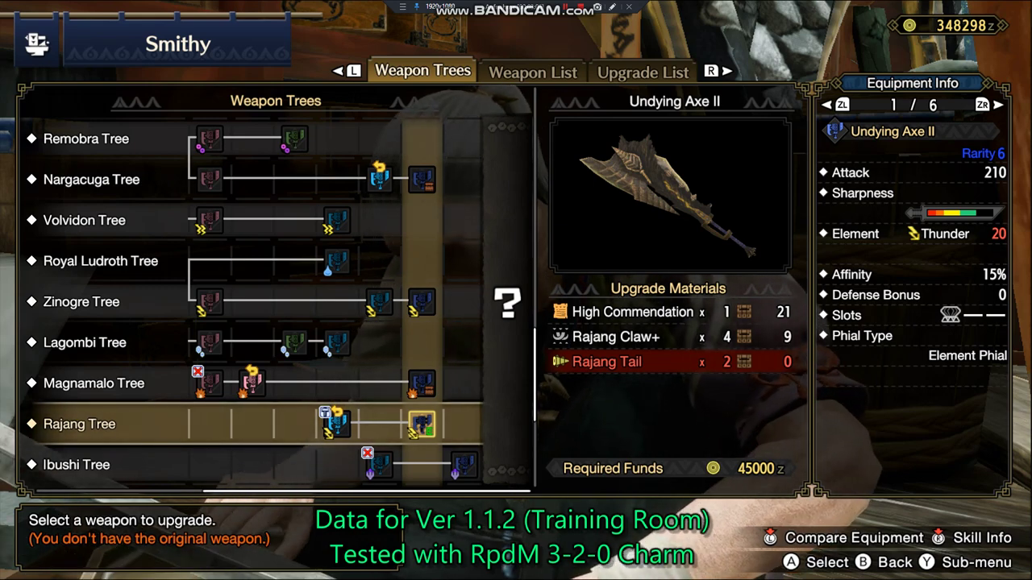
{"action": "left_click", "coordinate": [336, 423]}
{"action": "left_click", "coordinate": [421, 424]}
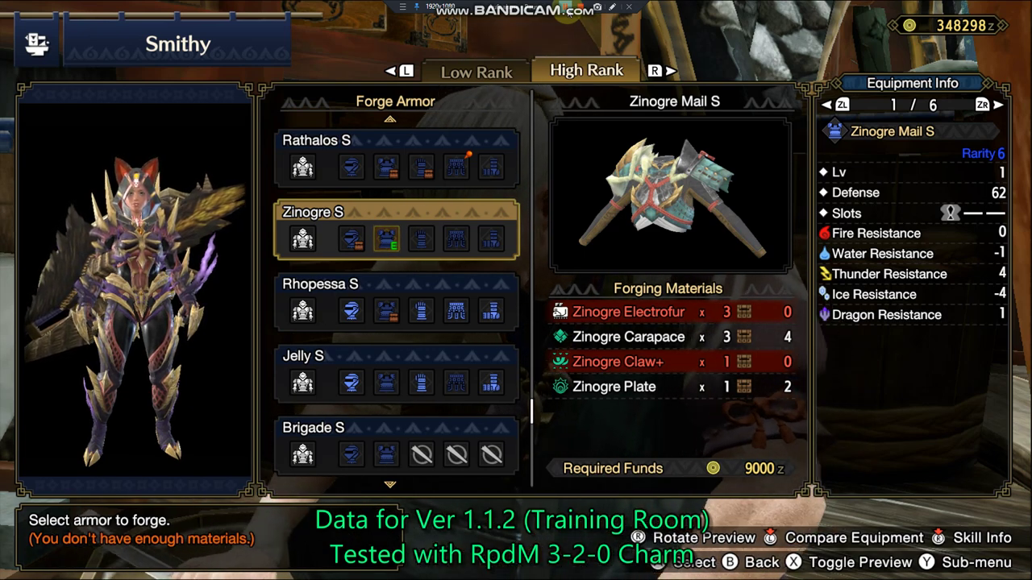
Step: Examine the forging materials of the build's equipped high-rank armor, including the Zinogre Mail S and the Spio Elytra S
{"action": "key", "text": "Up"}
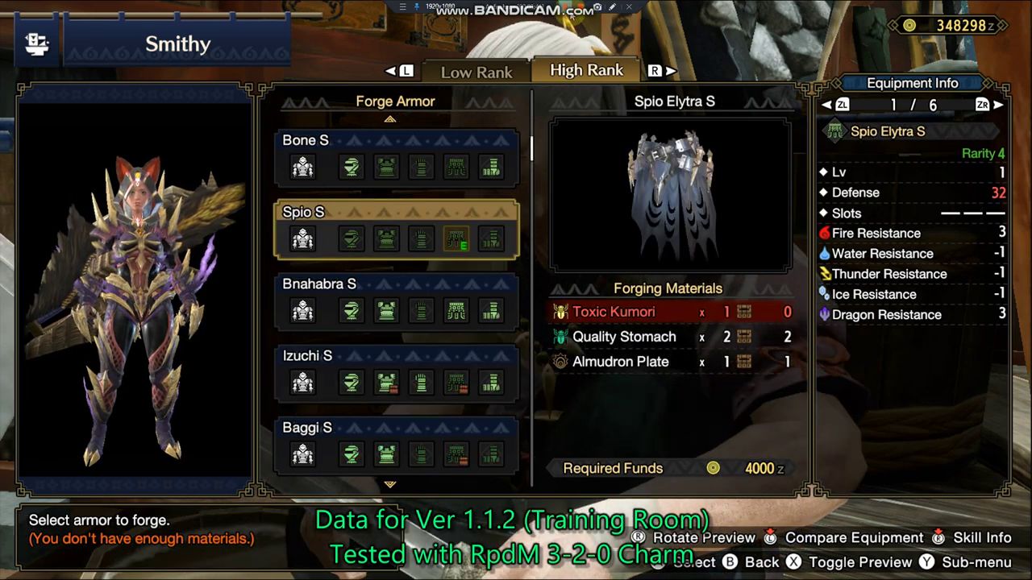
{"action": "key", "text": "Right"}
{"action": "key", "text": "Up"}
{"action": "key", "text": "Up"}
{"action": "key", "text": "Up"}
{"action": "key", "text": "Up"}
{"action": "key", "text": "Up"}
{"action": "key", "text": "Up"}
{"action": "key", "text": "Up"}
{"action": "key", "text": "Up"}
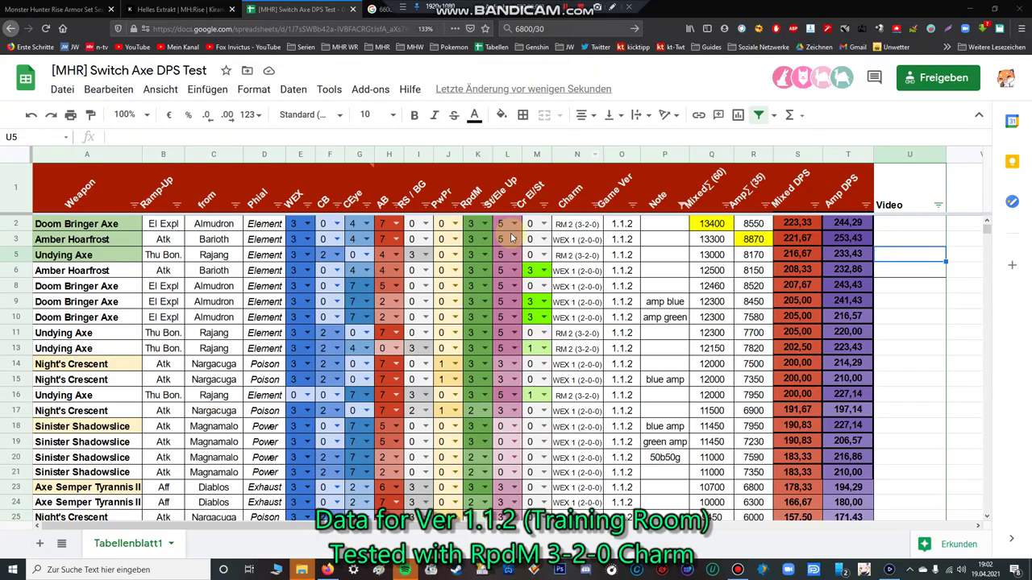
Step: Switch to the Switch Axe DPS Test spreadsheet and select row 14 (Night's Crescent) together with row 5 (Undying Axe) for comparison
{"action": "scroll", "coordinate": [208, 304], "scroll_direction": "down", "scroll_amount": 5}
{"action": "scroll", "coordinate": [208, 303], "scroll_direction": "up", "scroll_amount": 5}
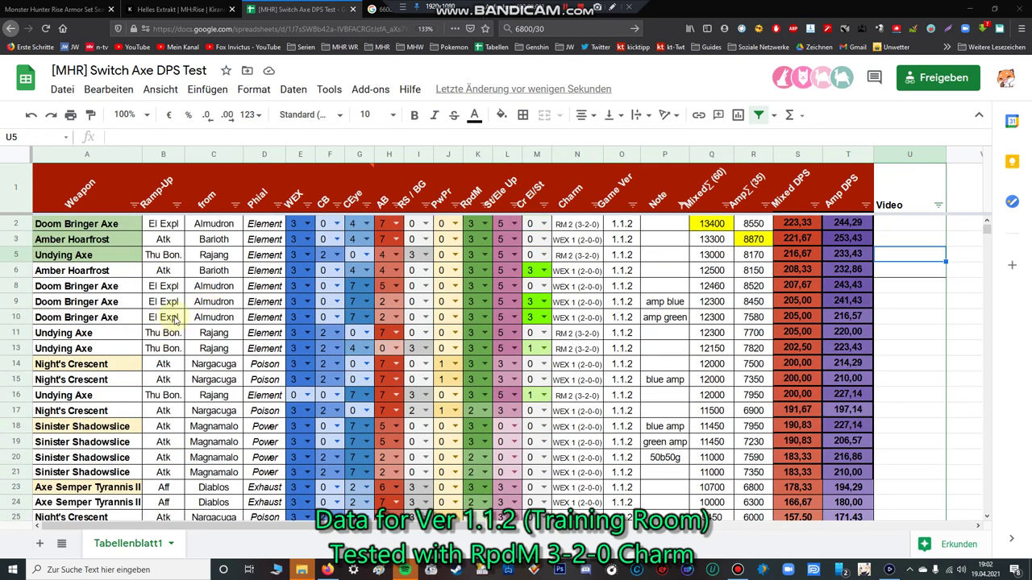
{"action": "left_click", "coordinate": [20, 362]}
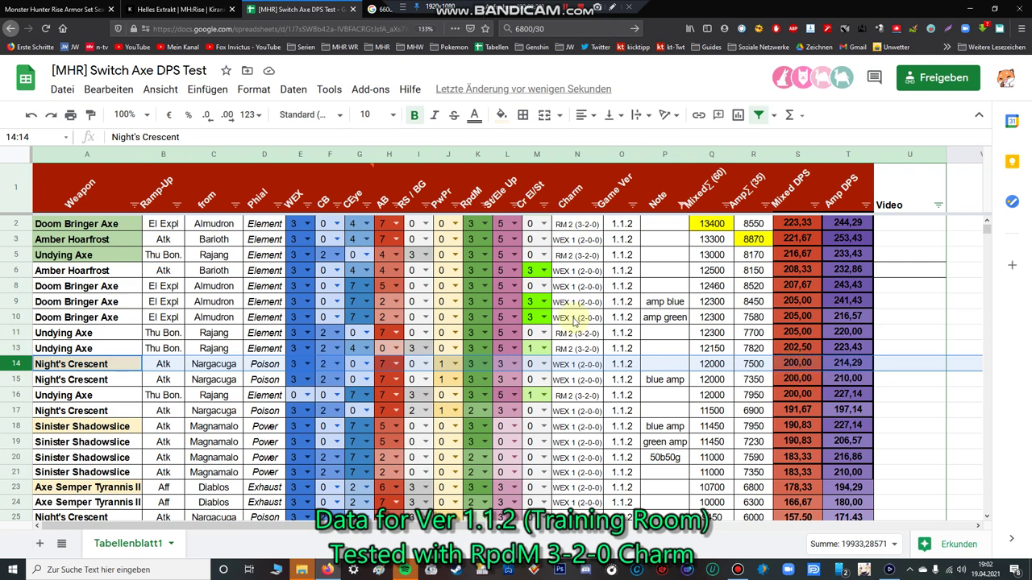
{"action": "left_click", "coordinate": [18, 256]}
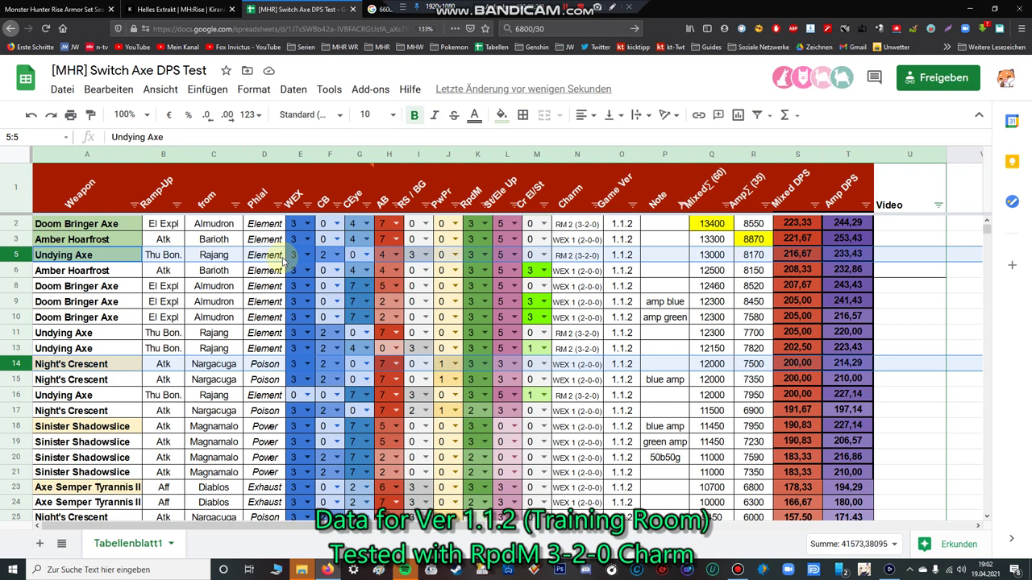